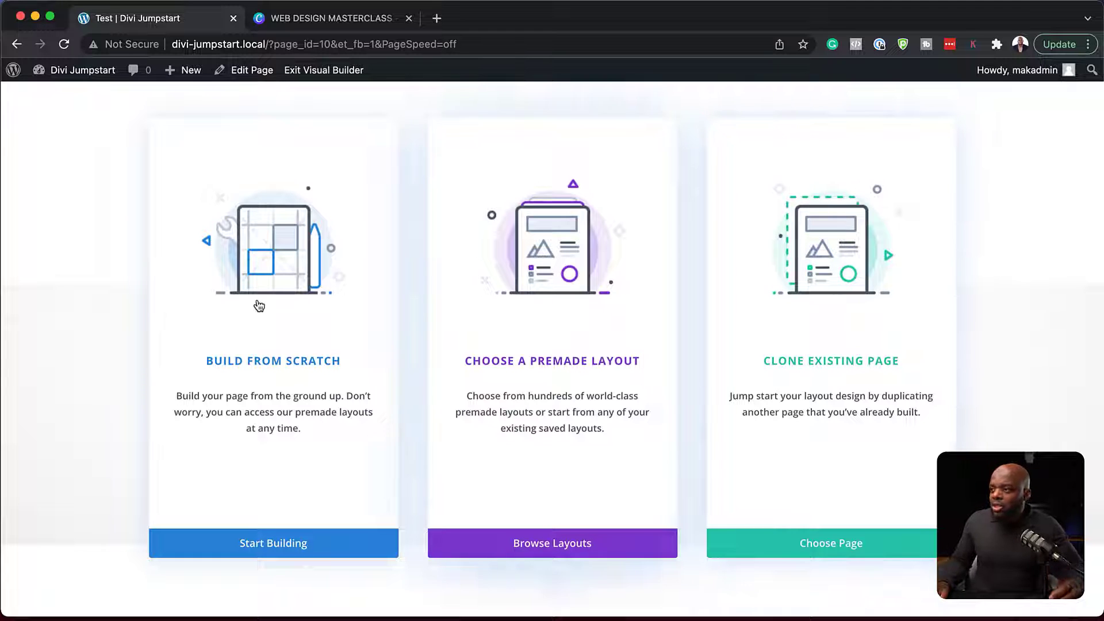
Start building the page from scratch and insert a second regular section below the first, leaving both without rows.
click(278, 367)
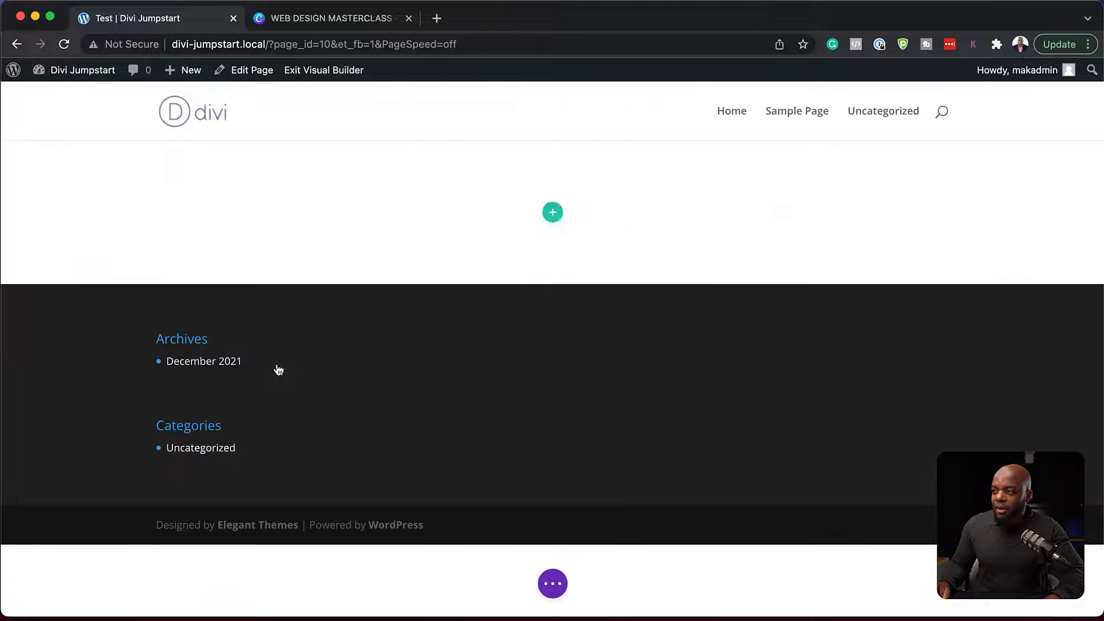
click(675, 246)
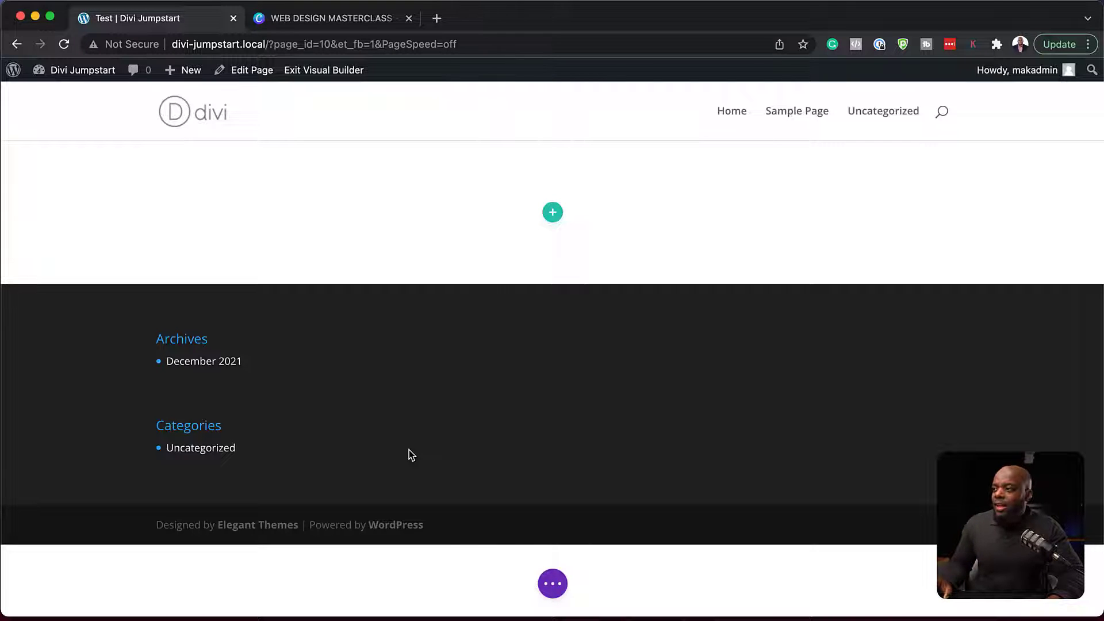
mouse_move(173, 191)
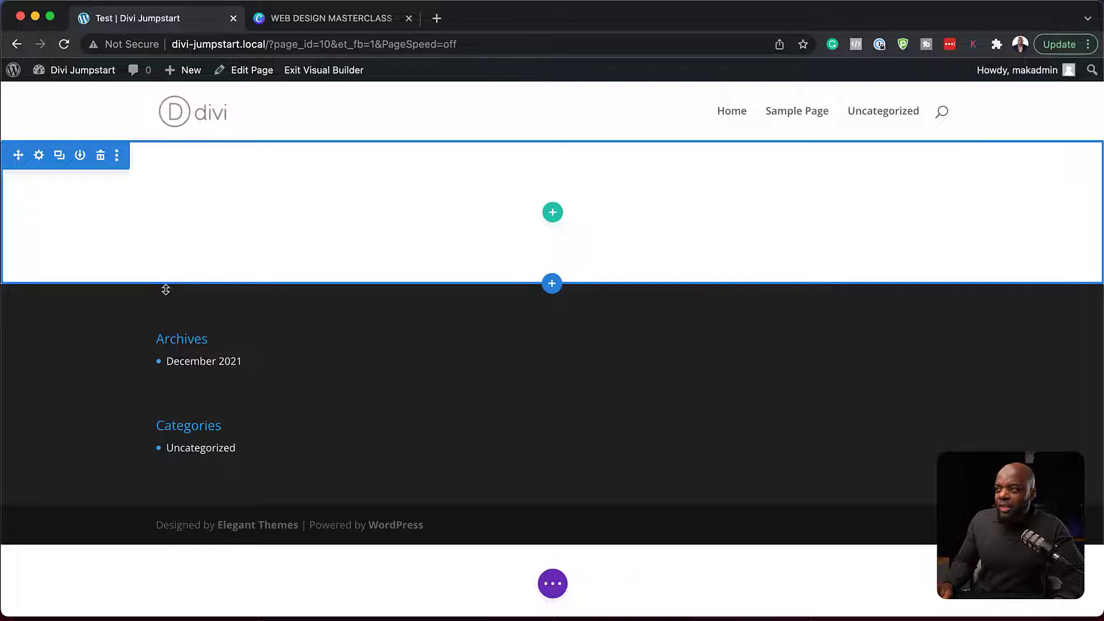
click(552, 285)
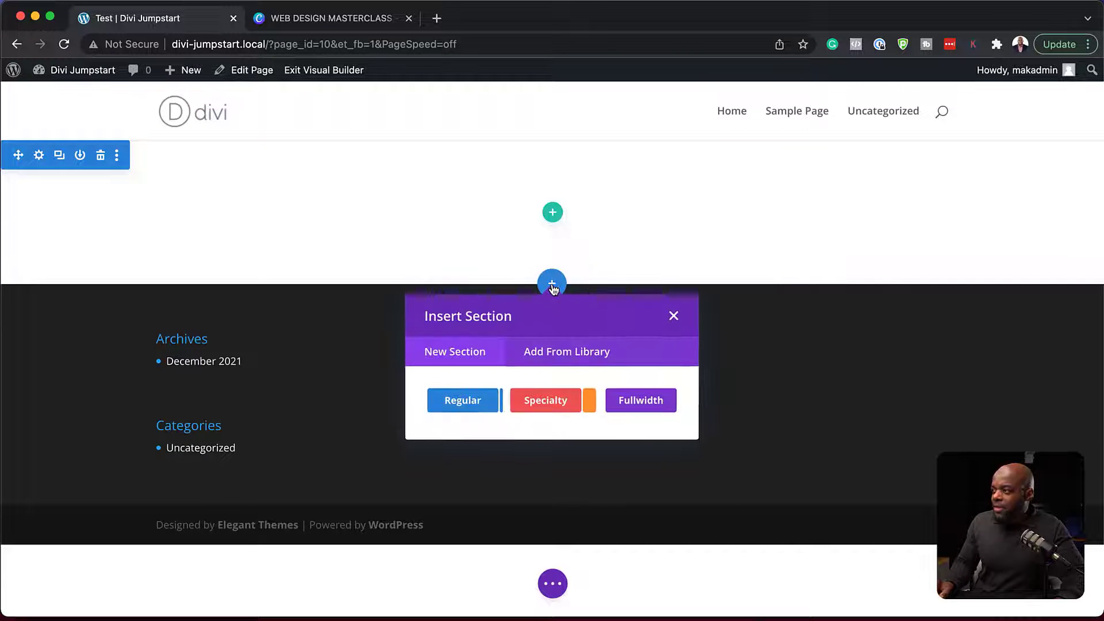
click(475, 402)
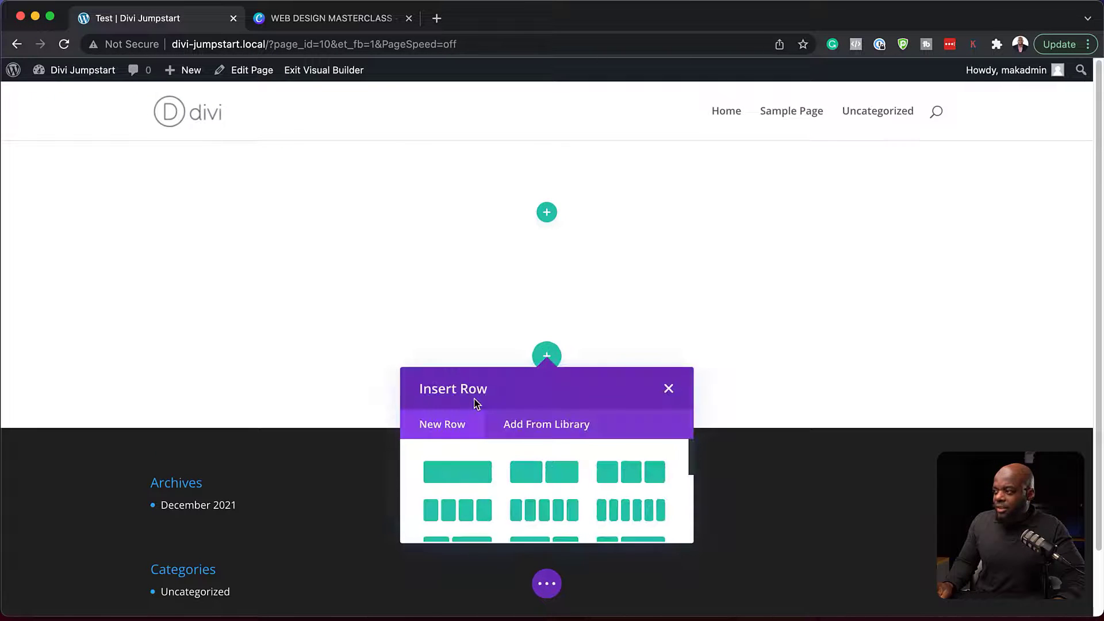
click(669, 389)
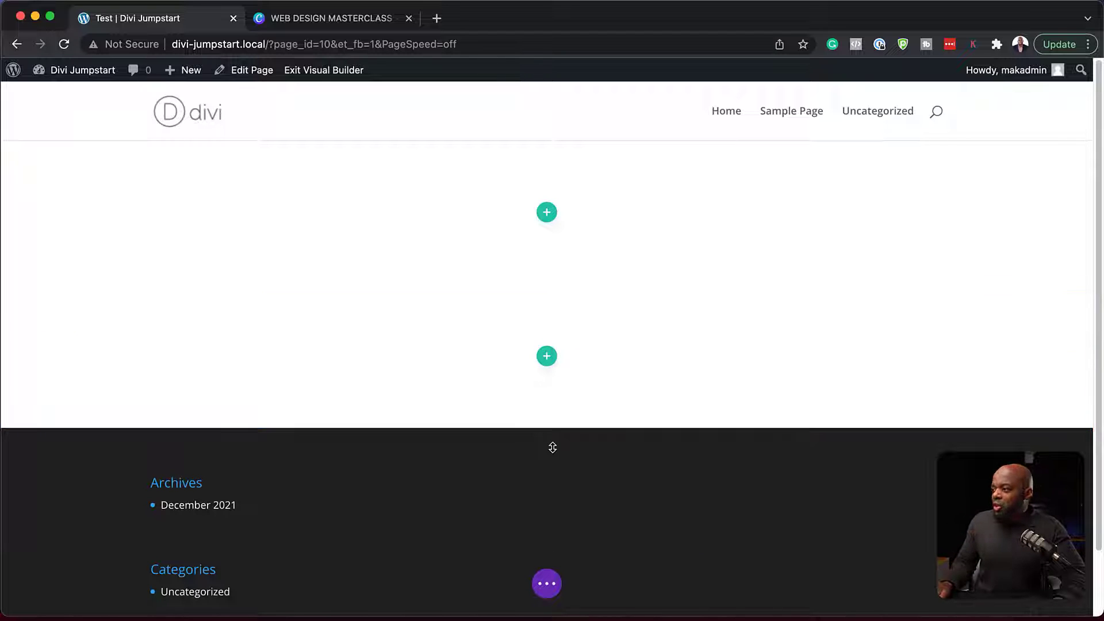
Insert a specialty section below the regular sections, using the layout with nested rows beside one full-height column on the right.
click(546, 428)
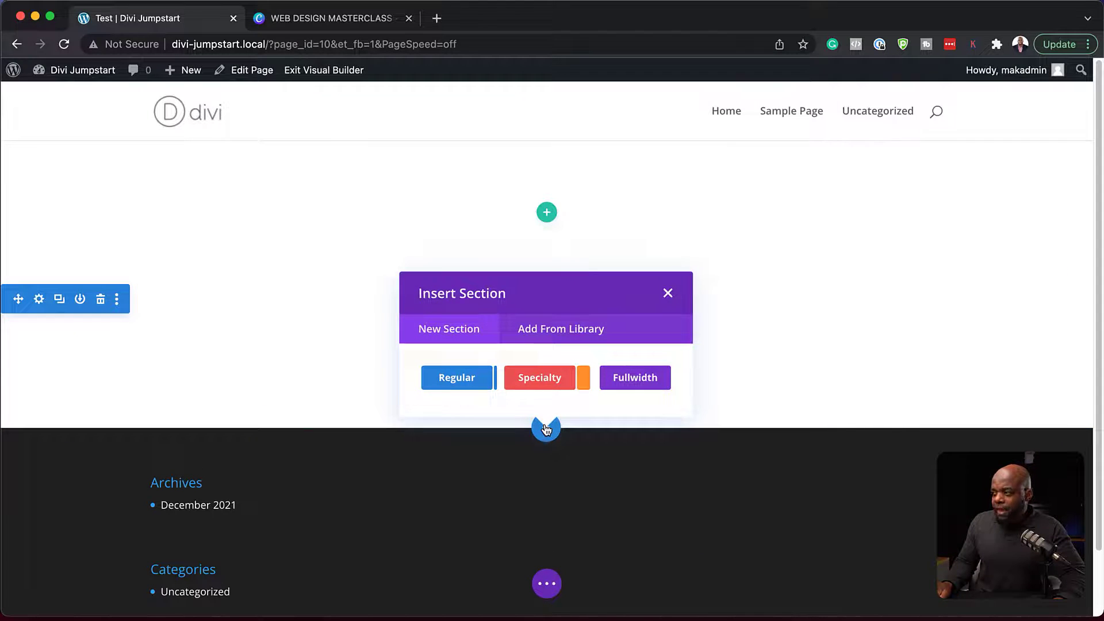
click(540, 379)
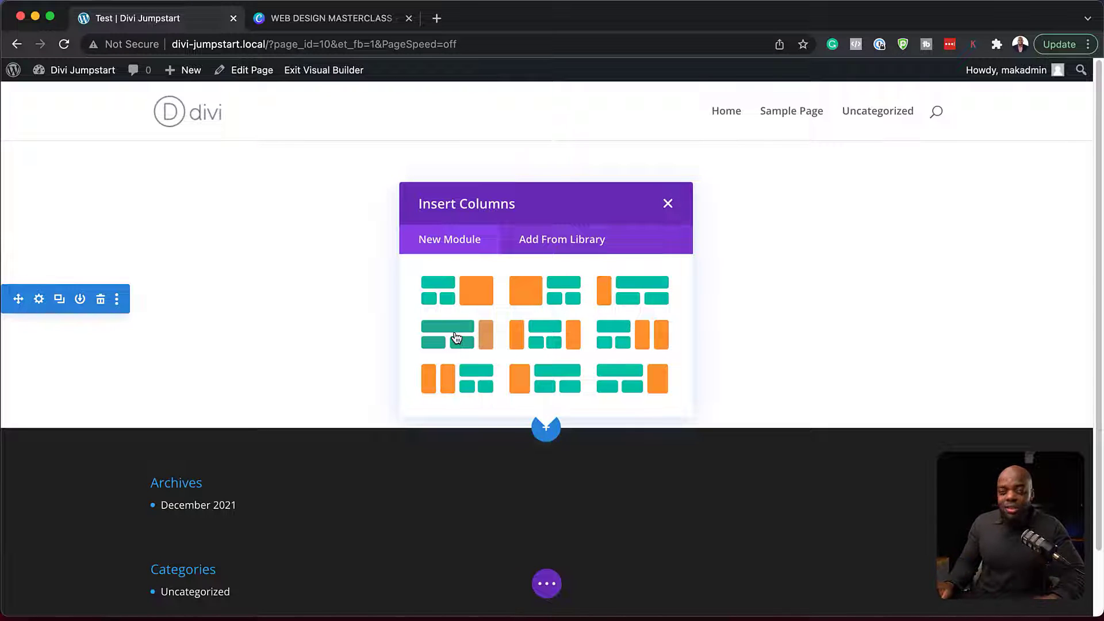
click(476, 298)
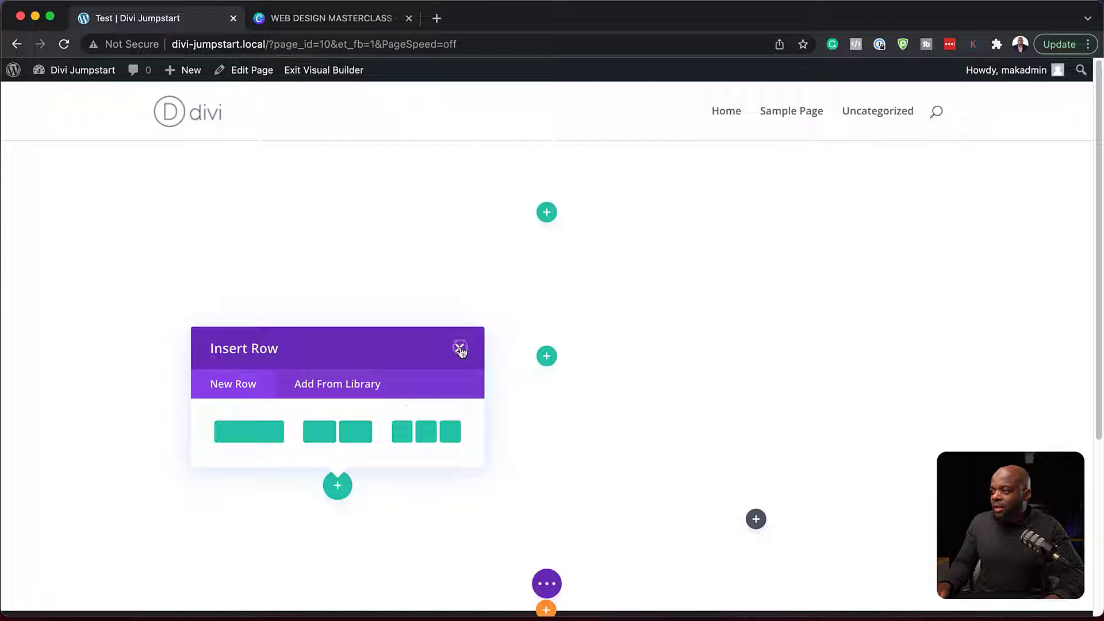
click(459, 348)
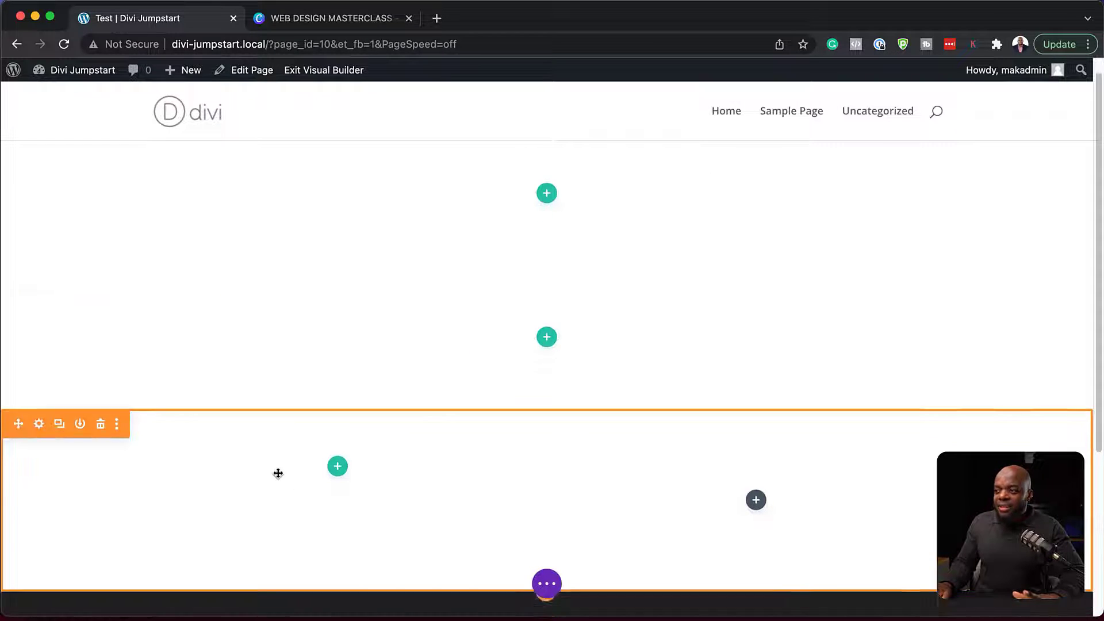
Add a fullwidth section below the specialty section, browse the fullwidth modules, and leave the section without a module.
scroll(278, 473, down, 2)
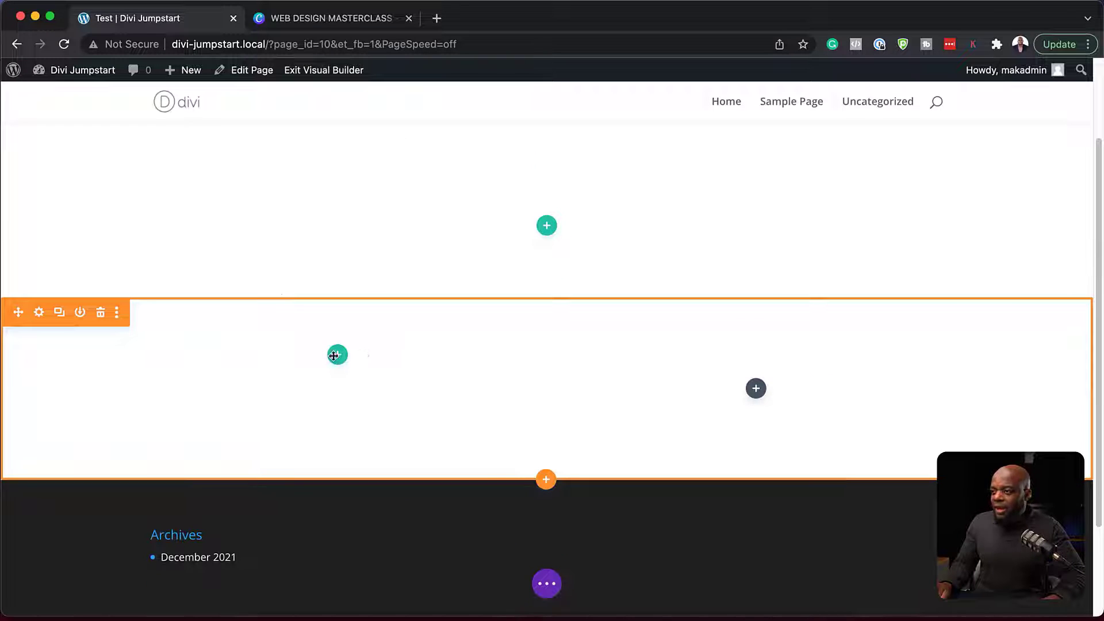
scroll(510, 357, up, 2)
scroll(507, 372, down, 3)
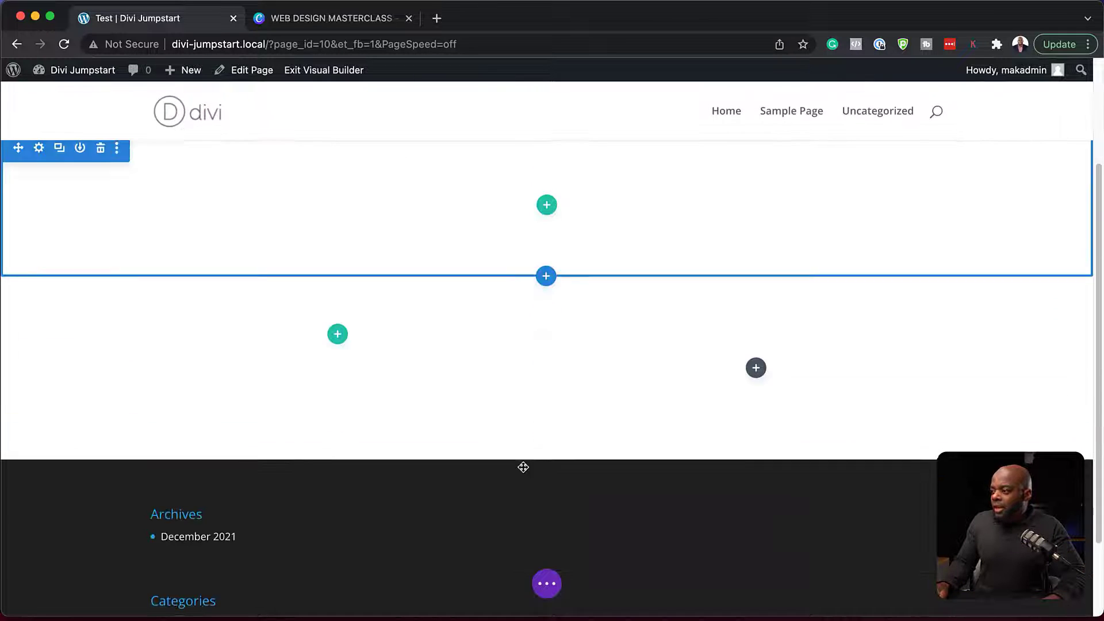
click(546, 438)
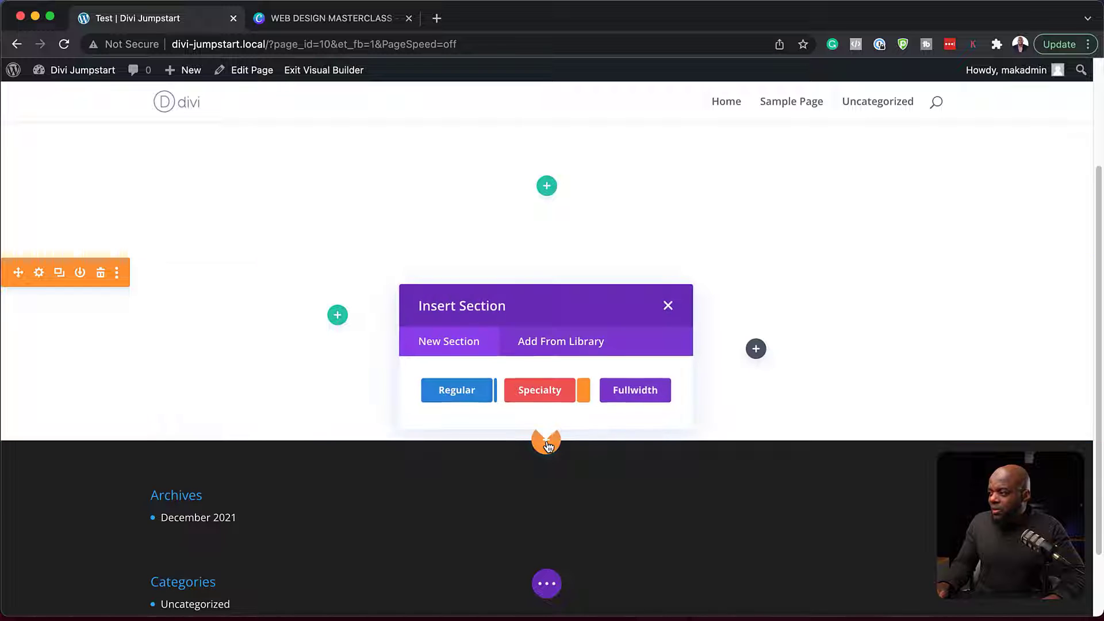
click(631, 393)
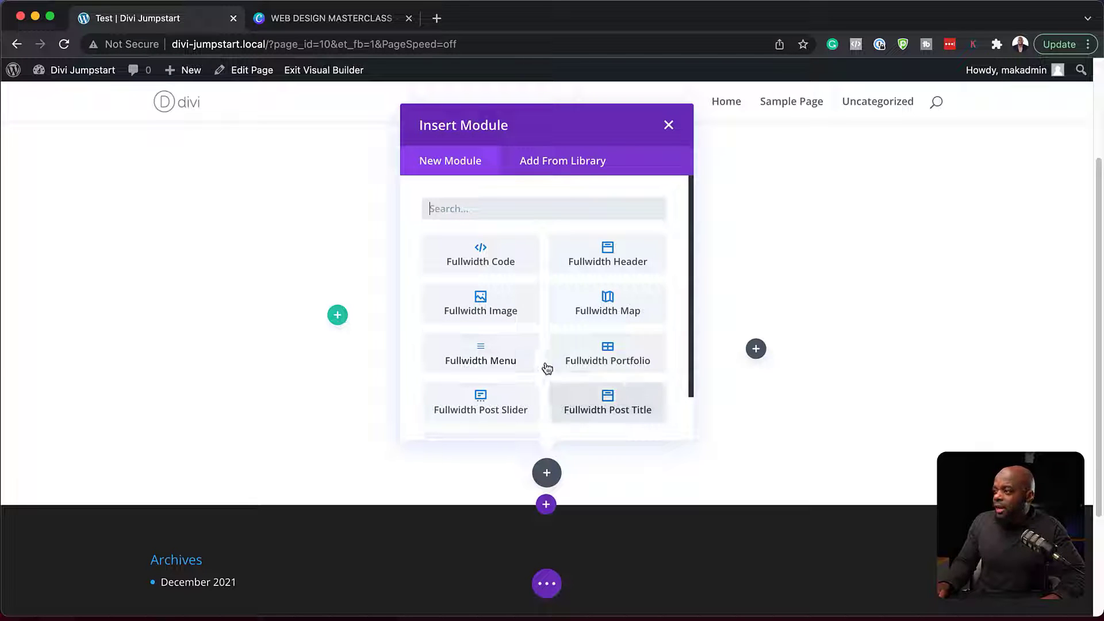
scroll(547, 367, down, 2)
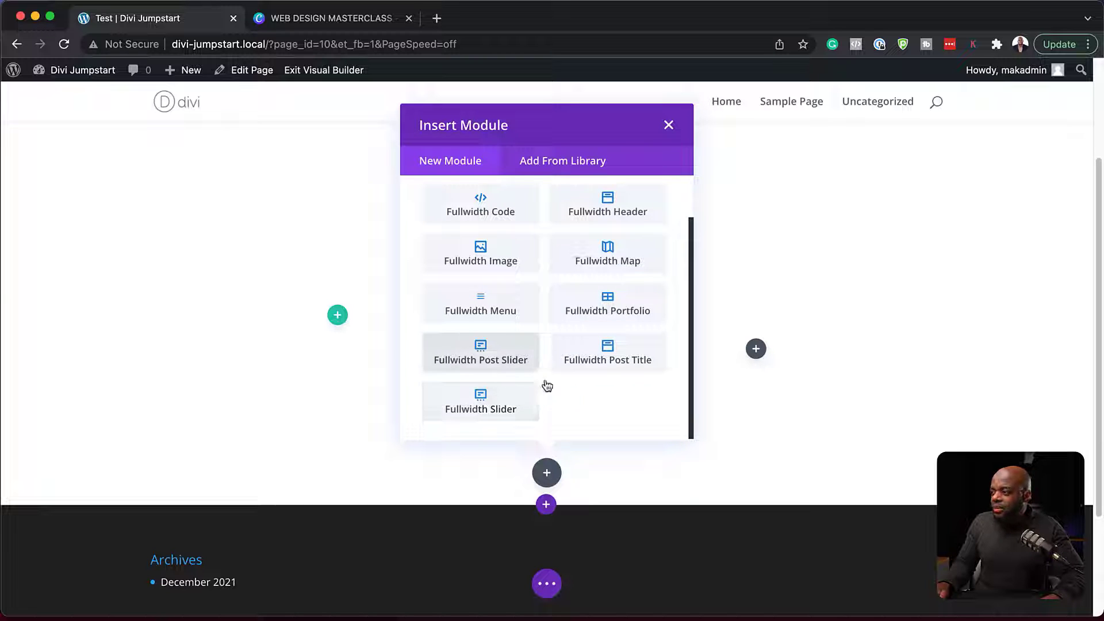
click(669, 126)
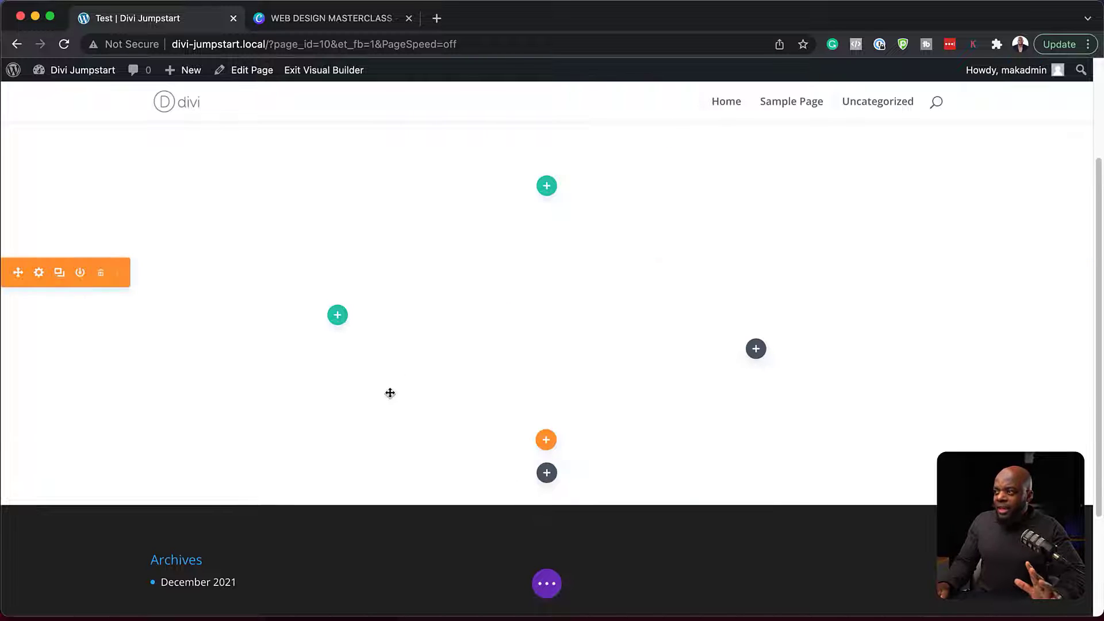
Open the first section's settings, dock them beside the page, and set the section background to the saved light purple.
scroll(390, 392, up, 3)
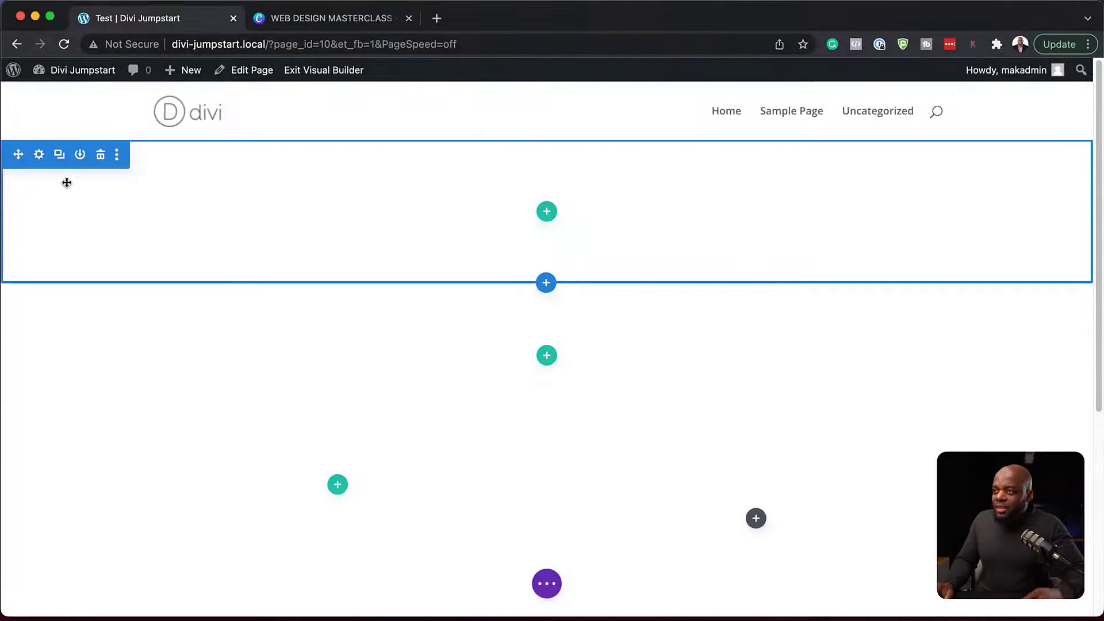
click(39, 155)
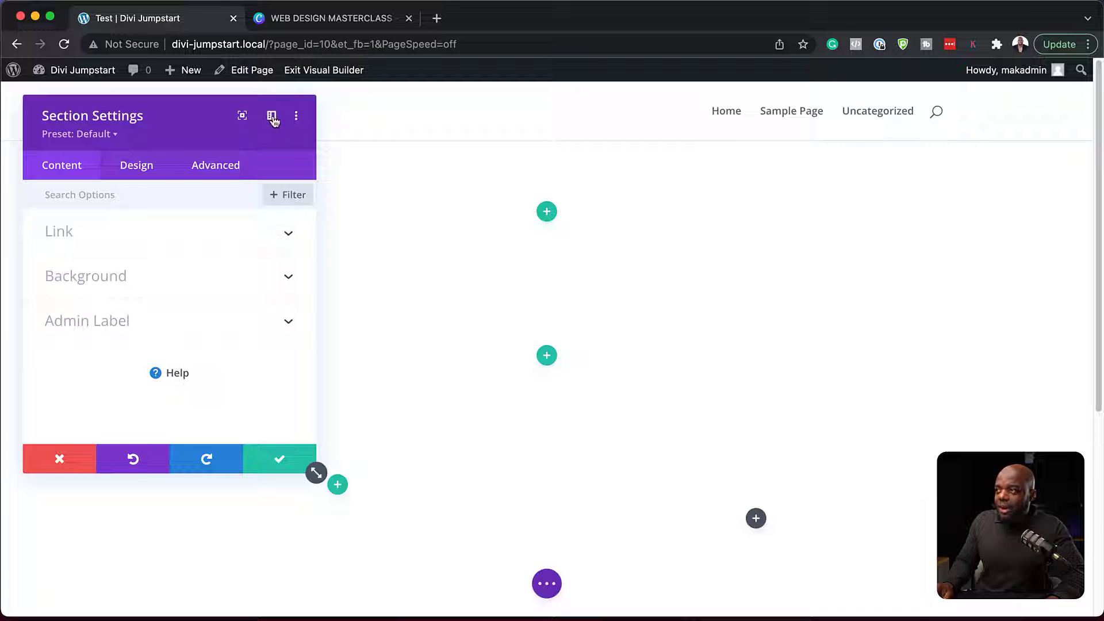
click(272, 117)
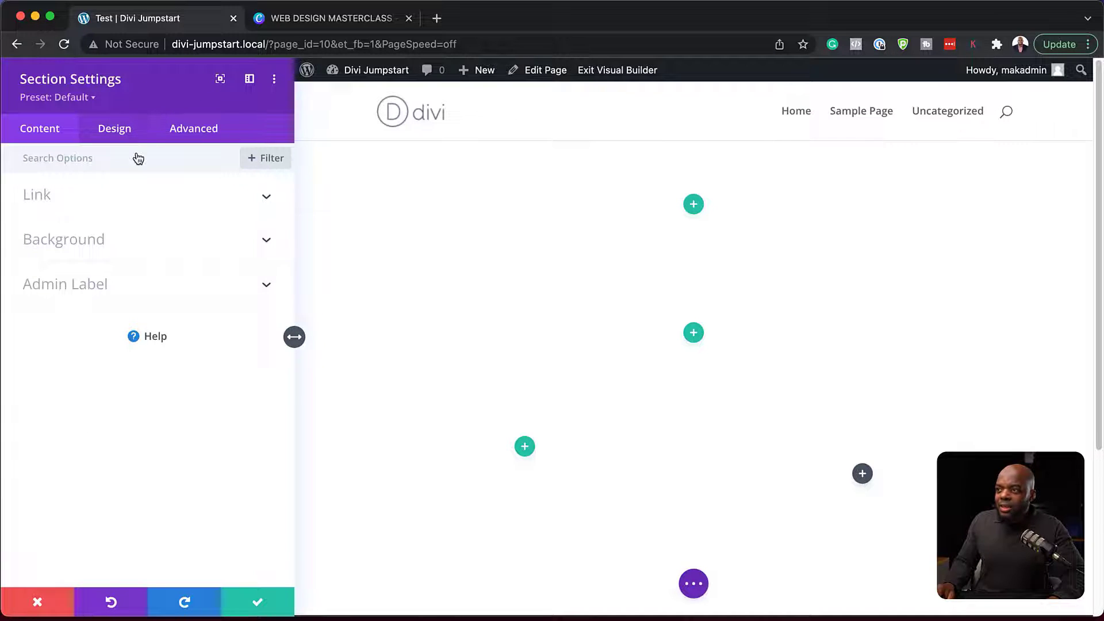
click(61, 248)
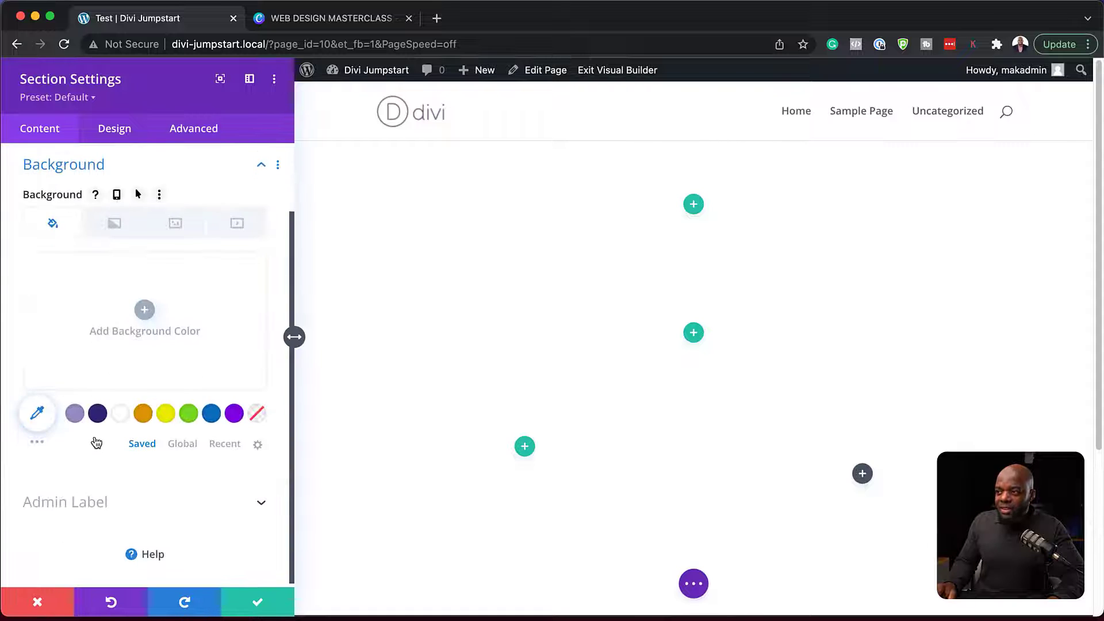
click(75, 415)
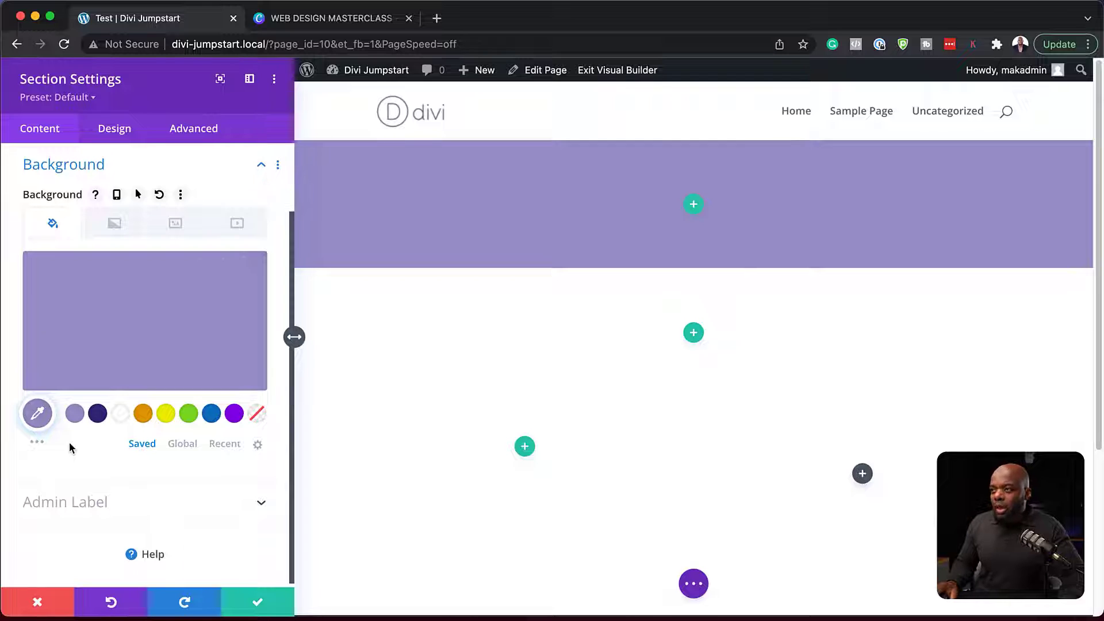
Set the first section's top padding to 0px in its spacing design options.
click(113, 138)
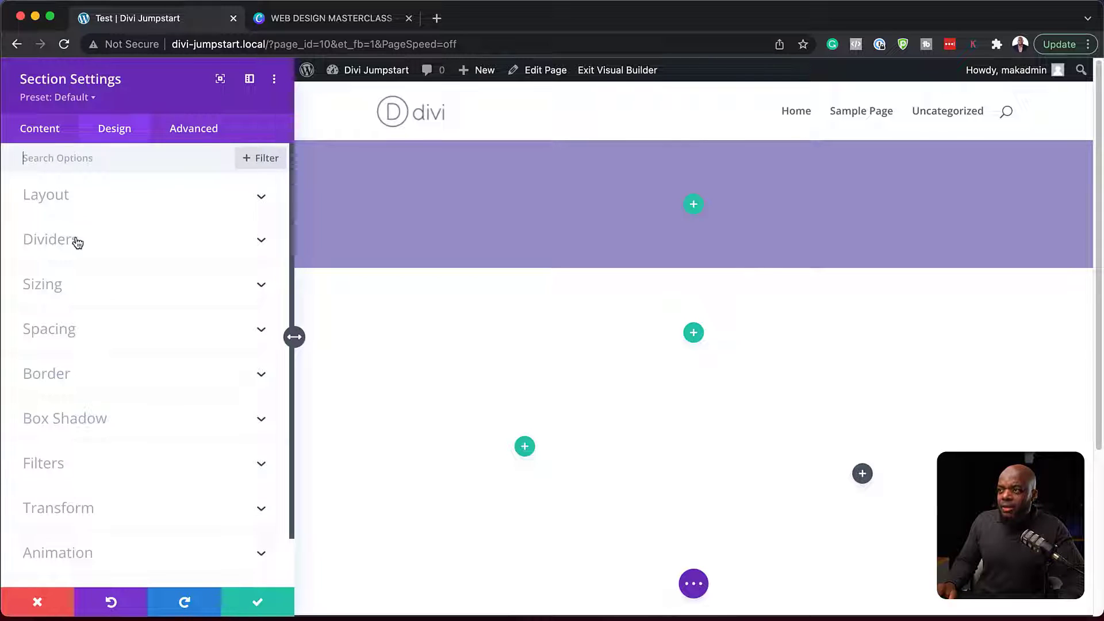
click(61, 335)
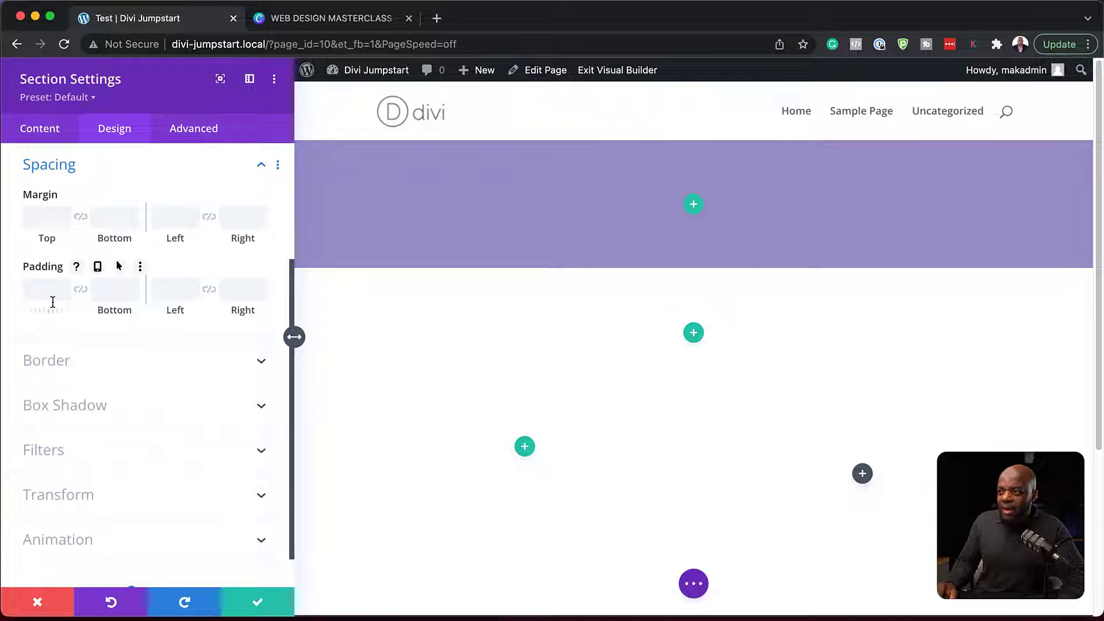
drag(44, 311, 19, 313)
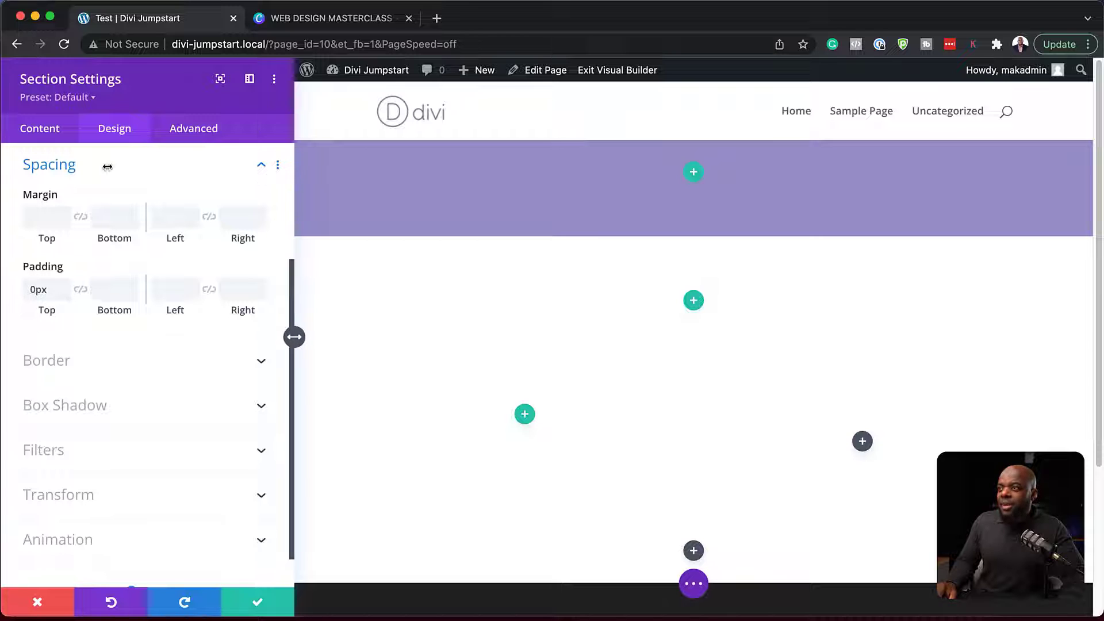
Set the first section's border color to the saved dark purple and try adjusting its border width.
click(62, 368)
scroll(113, 462, down, 3)
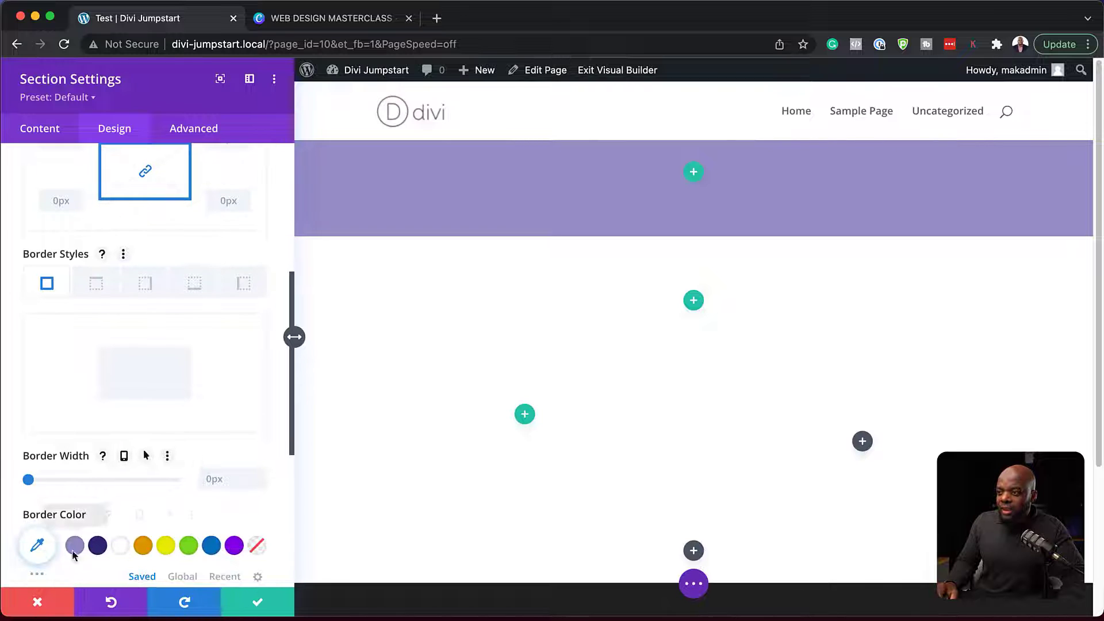
click(99, 550)
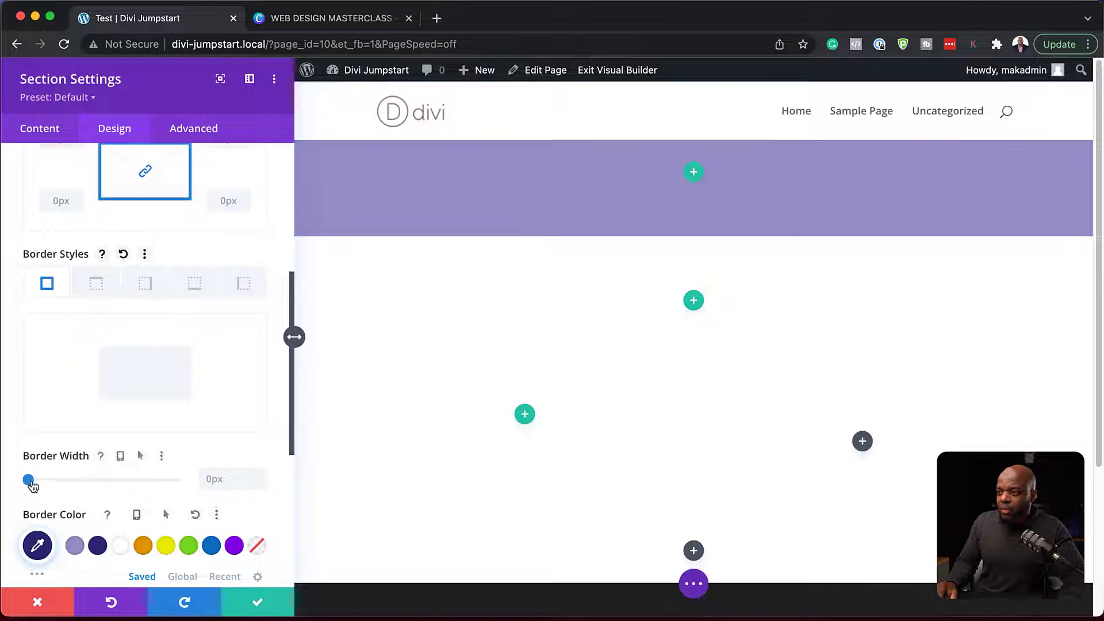
mouse_move(28, 479)
mouse_down()
mouse_move(165, 480)
mouse_move(10, 479)
mouse_up()
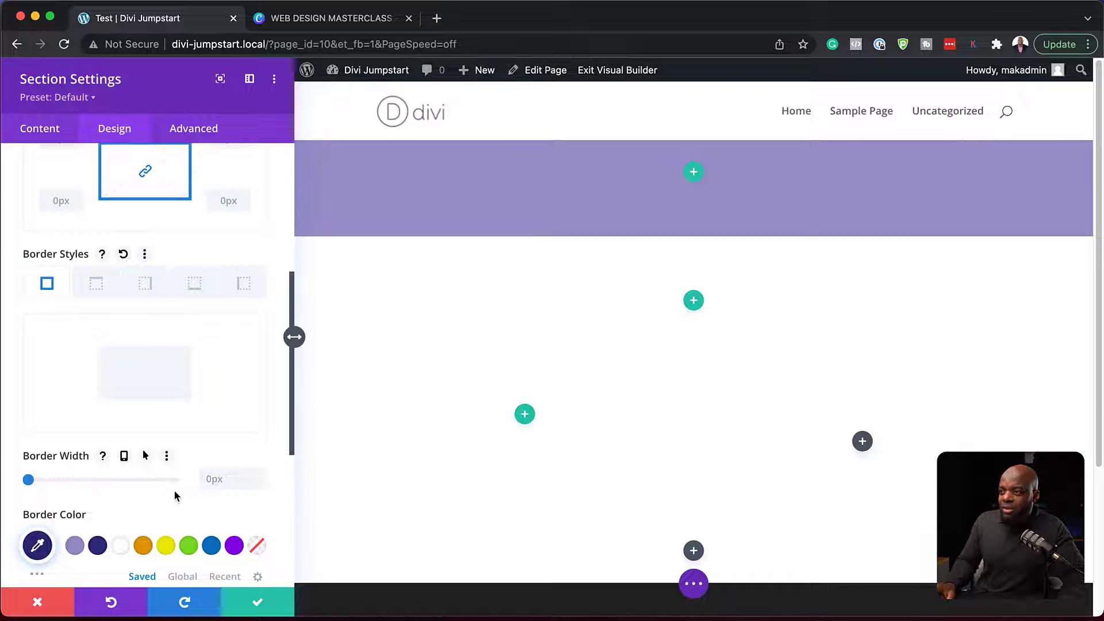
scroll(173, 489, down, 2)
Center-align the first section and try a 95% width before restoring it to full width.
scroll(174, 489, up, 6)
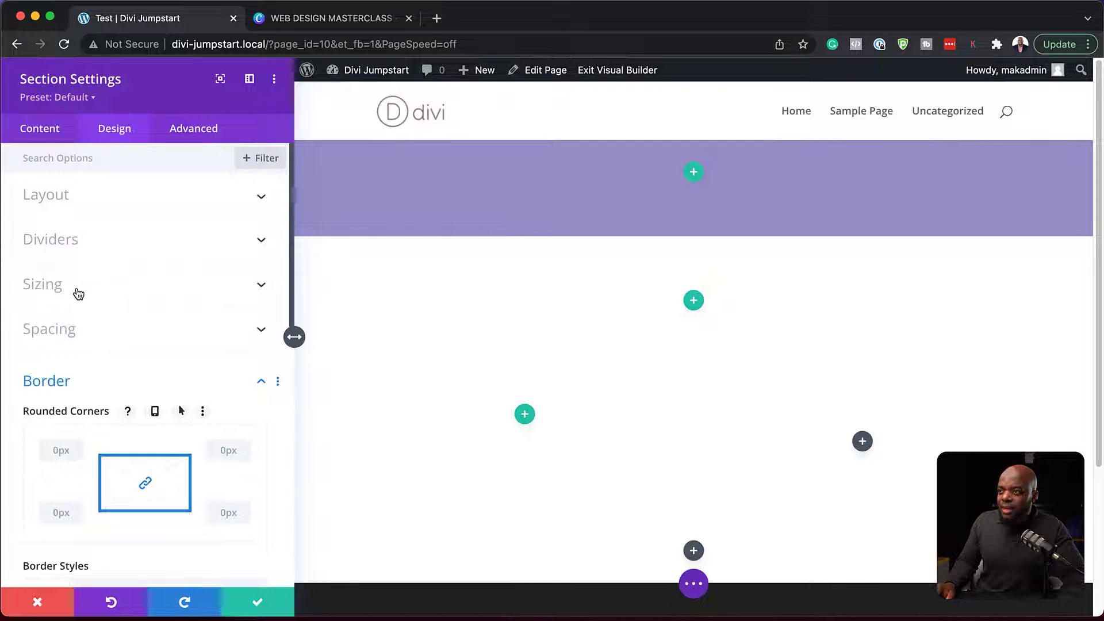
click(79, 294)
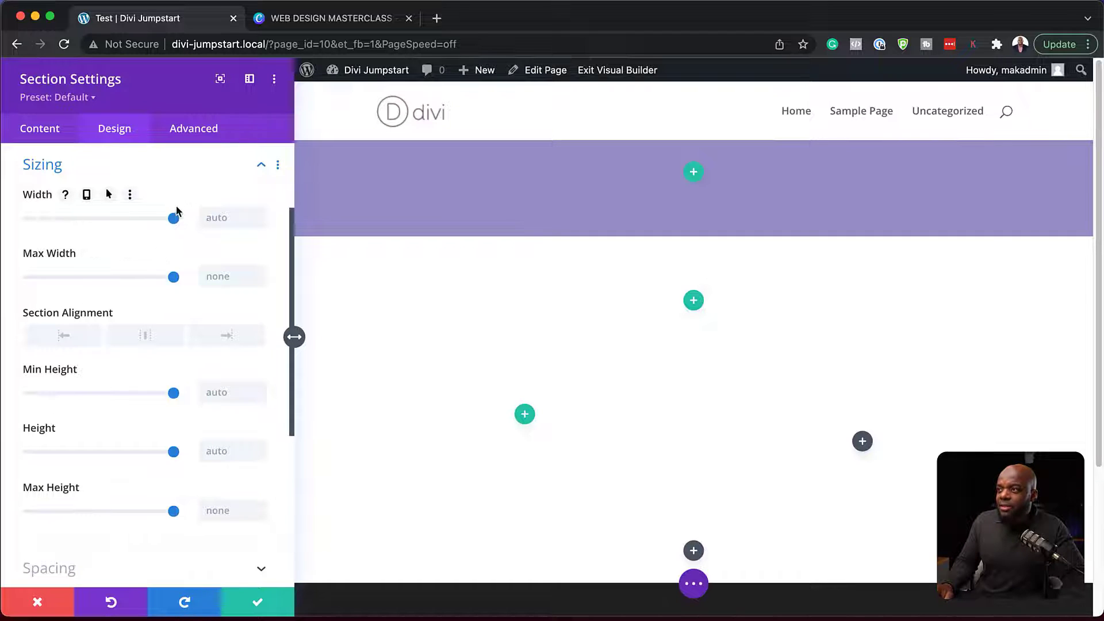
mouse_move(175, 223)
mouse_down()
mouse_move(101, 225)
mouse_move(167, 224)
mouse_up()
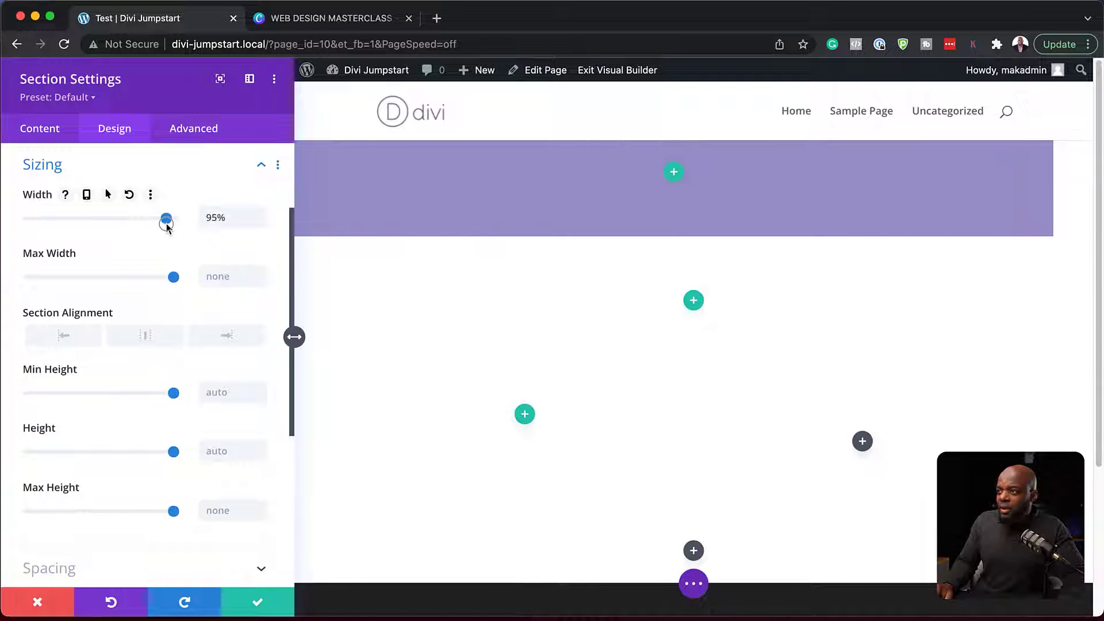
click(147, 336)
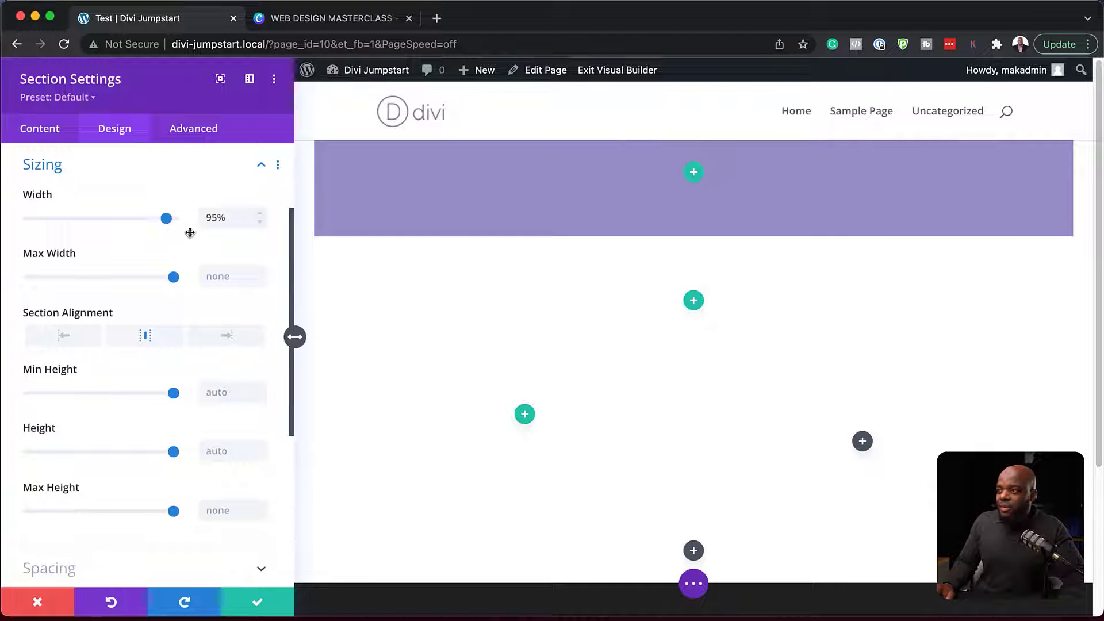
drag(169, 220, 189, 224)
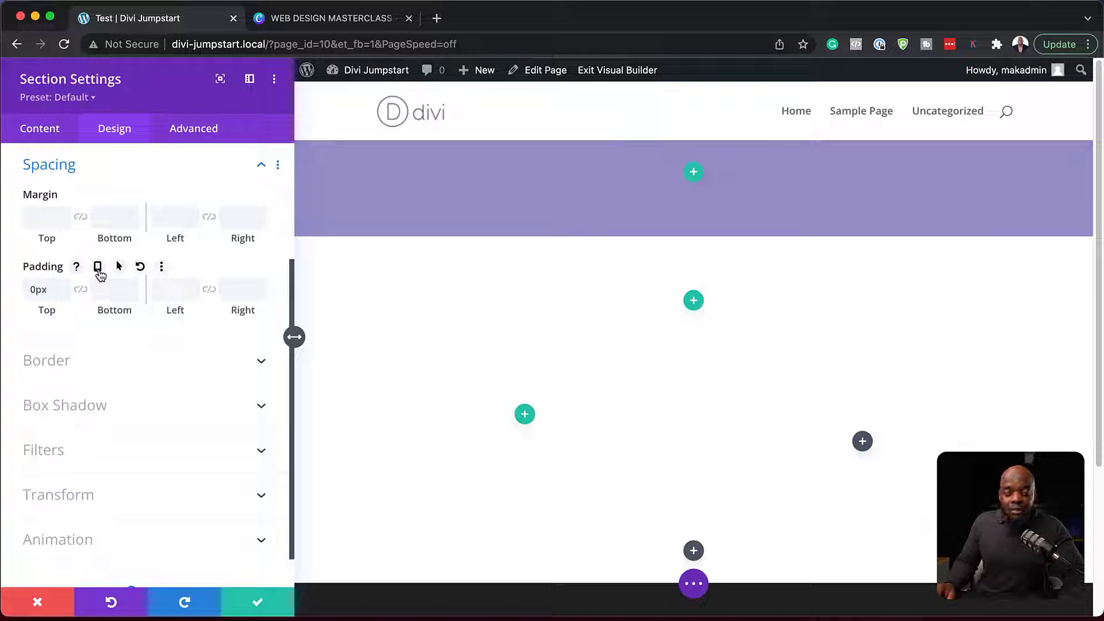
Show the responsive options for the first section's padding and preview the section in tablet and phone views.
click(98, 267)
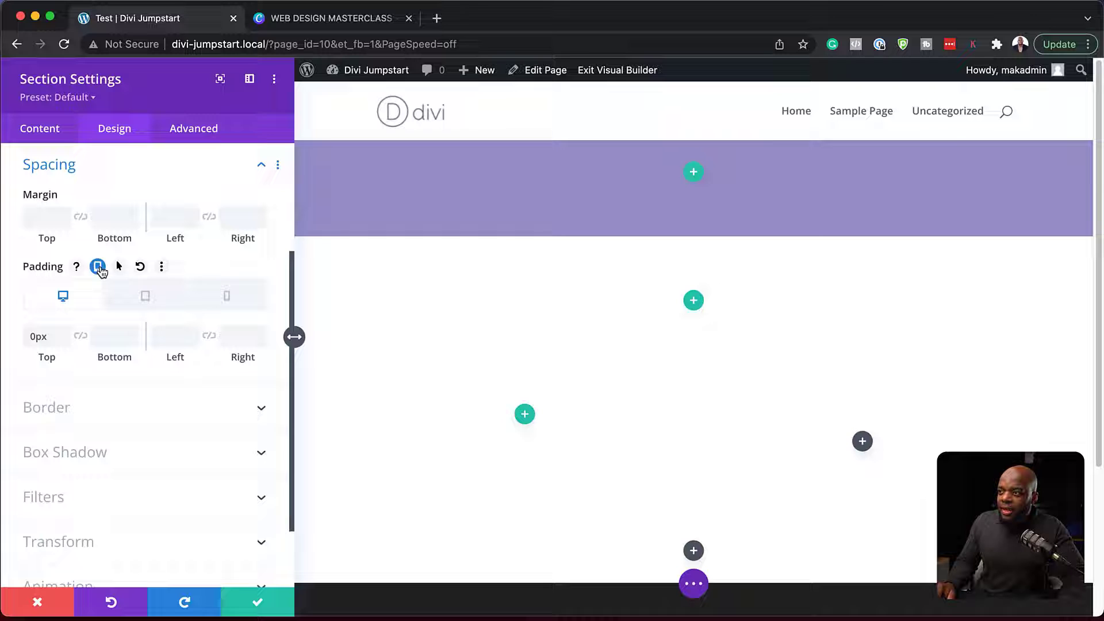
click(157, 300)
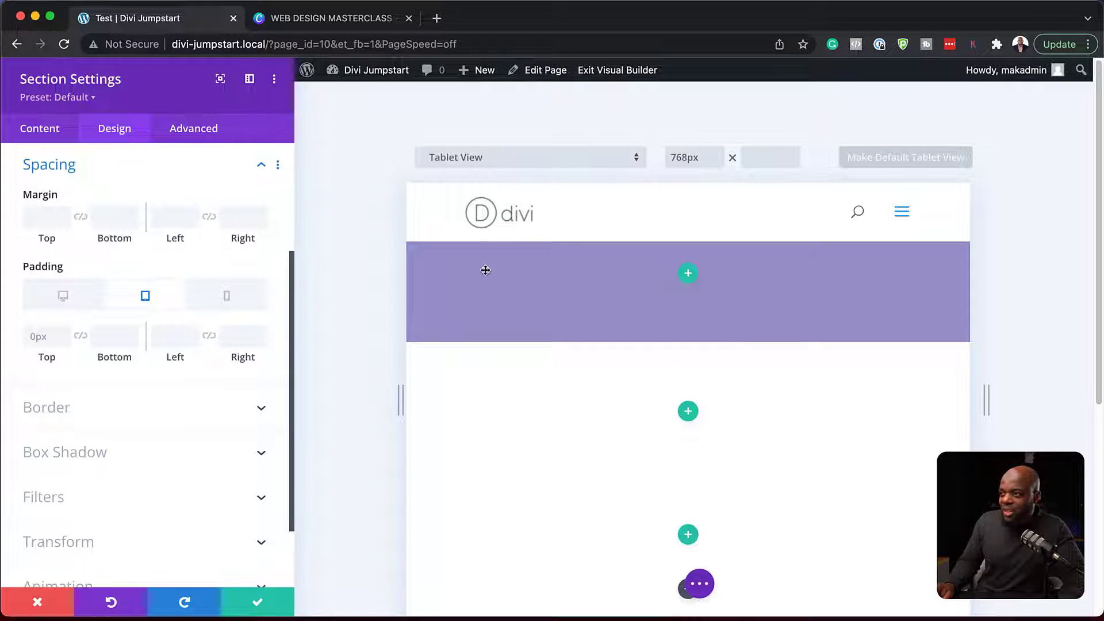
click(243, 295)
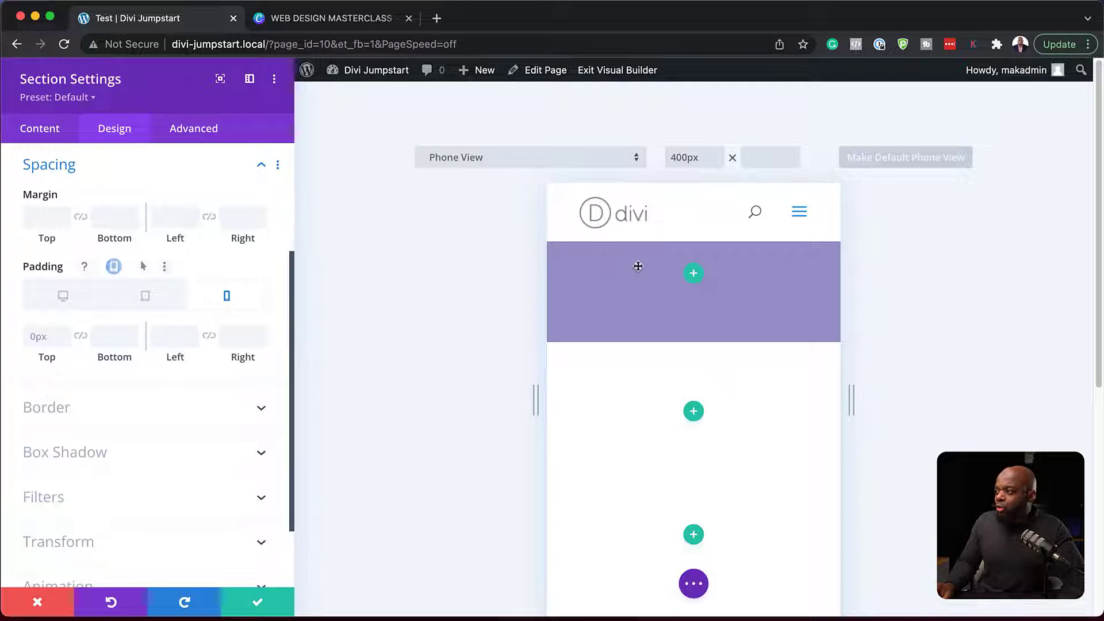
Set the first section's desktop top padding to 100px and link it to the bottom padding.
click(45, 335)
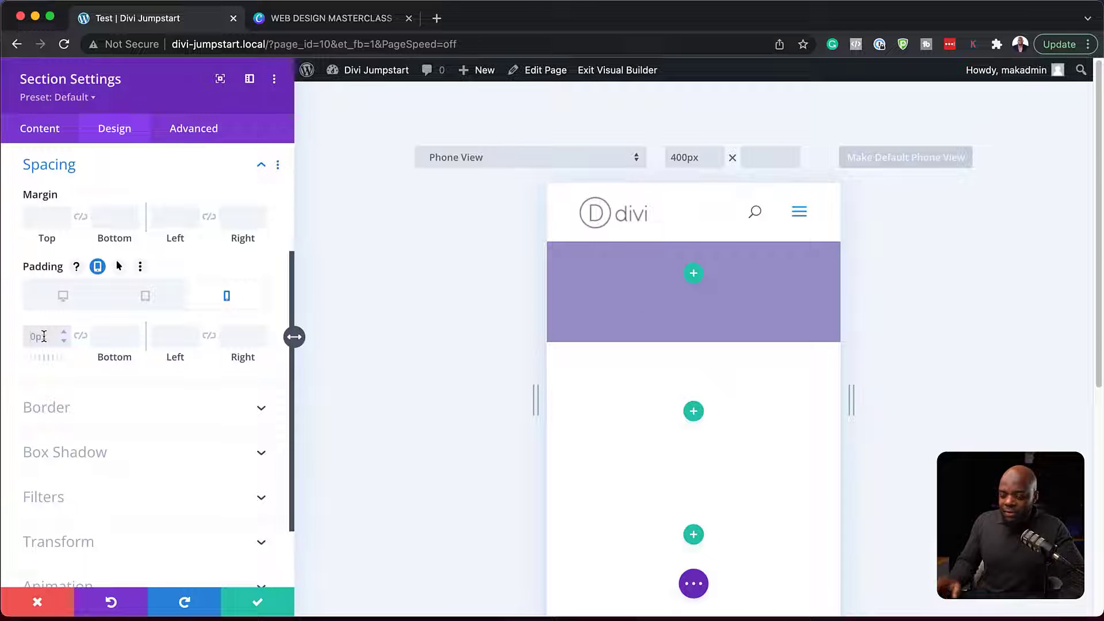
click(67, 301)
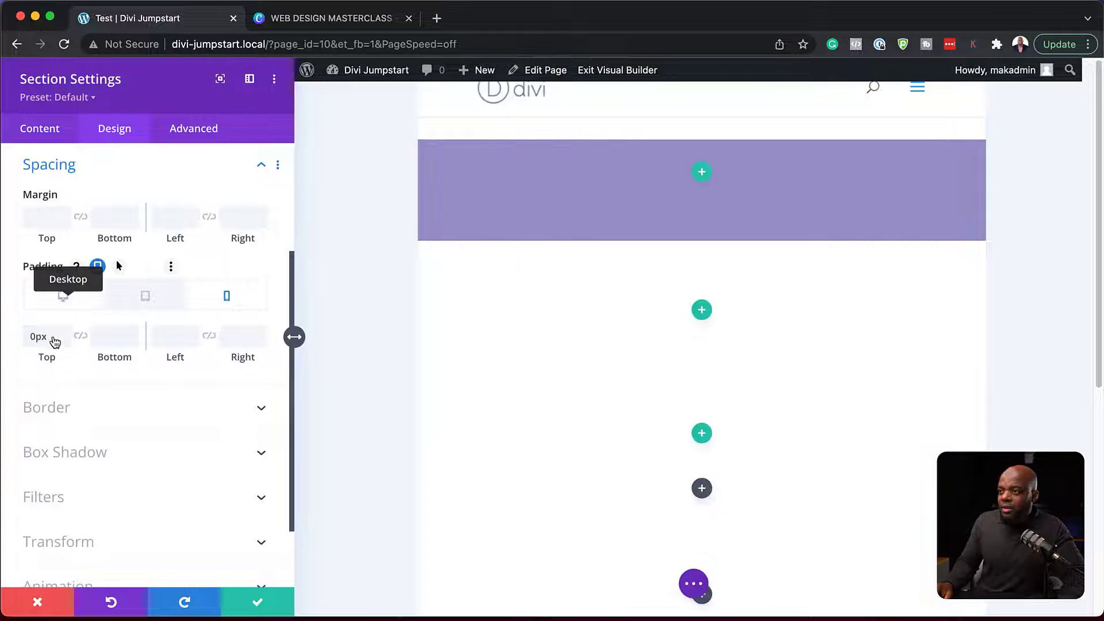
double_click(51, 339)
key(BackSpace)
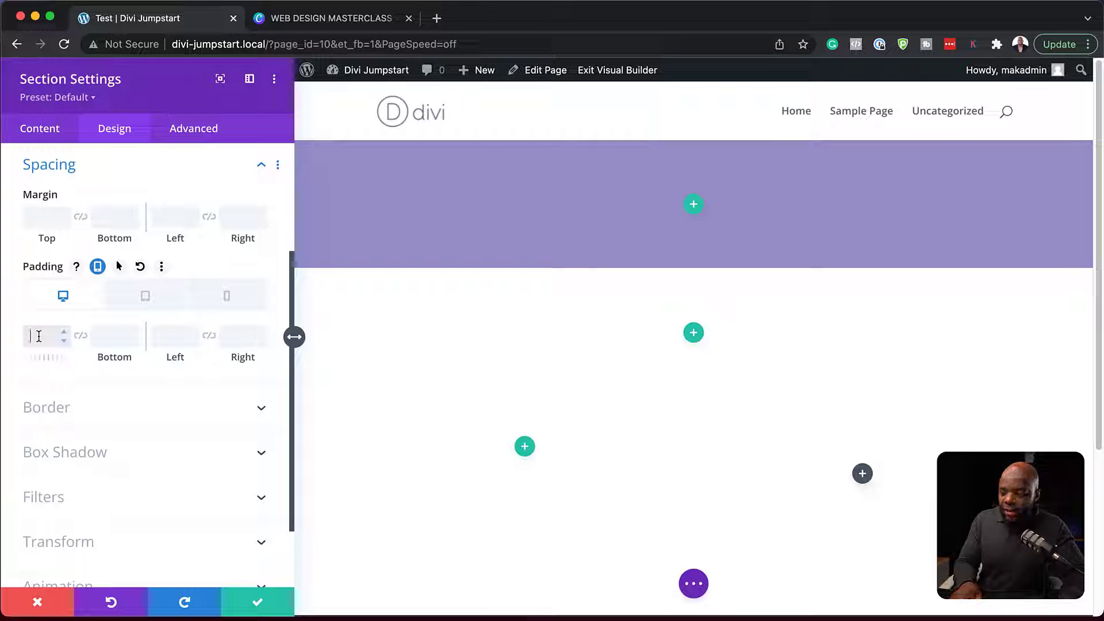
text(00px)
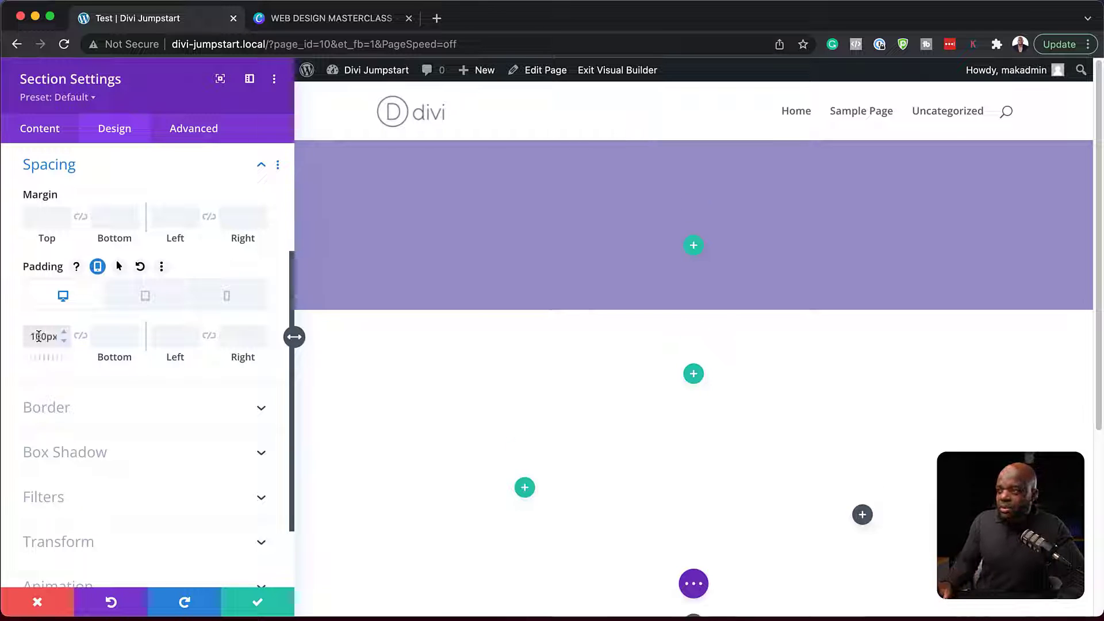
click(81, 338)
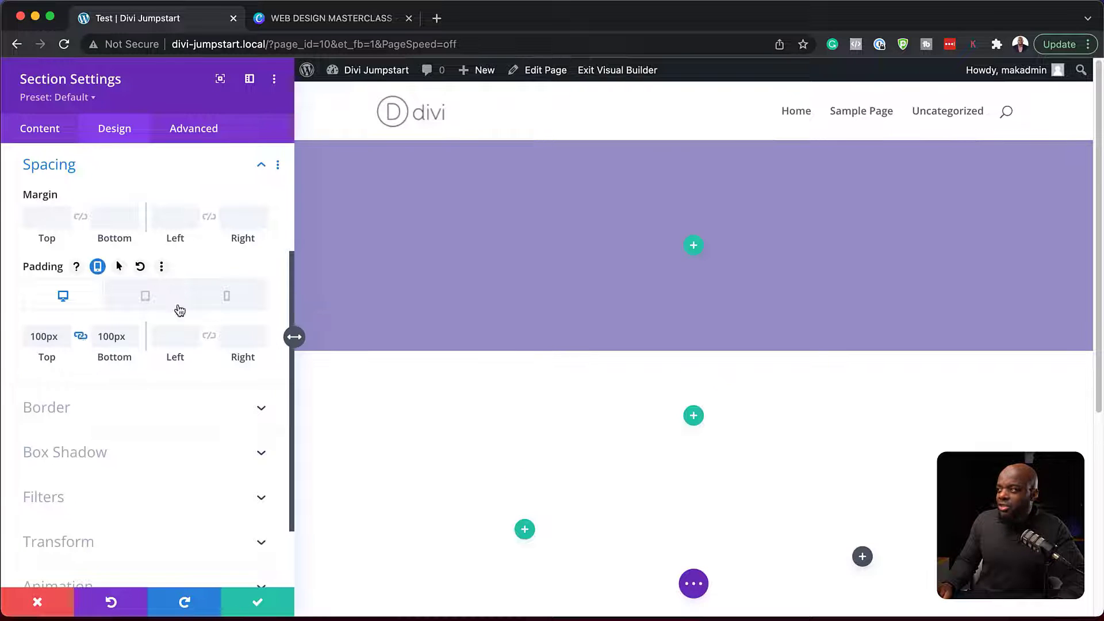
Set the first section's linked top and bottom padding to 70px for tablet and 50px for phone, and return to the desktop view.
click(146, 298)
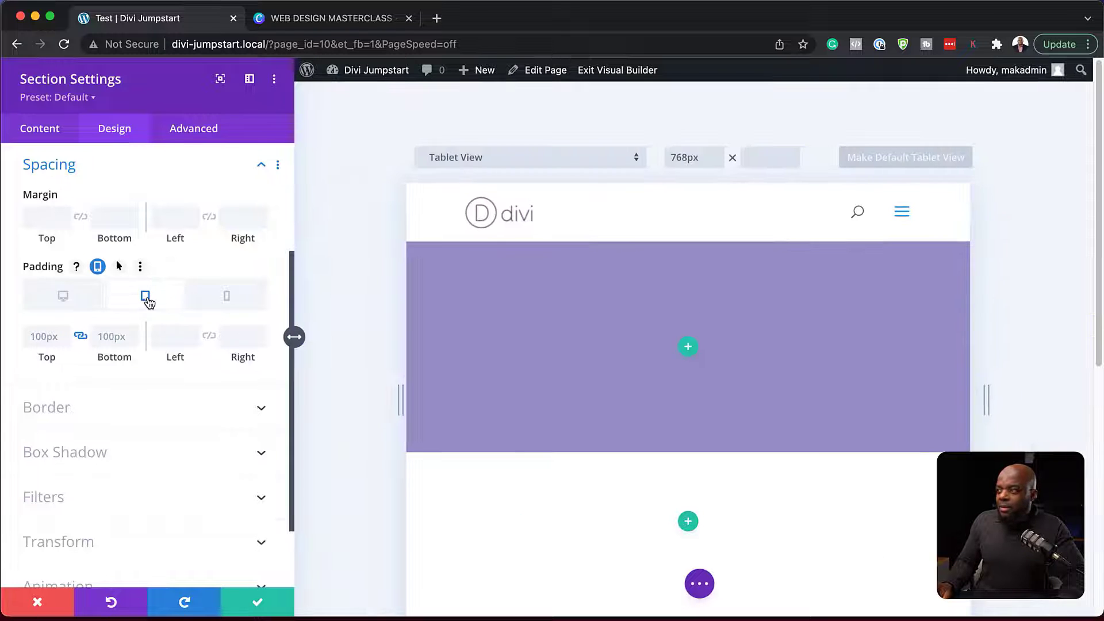
double_click(28, 337)
text(70px)
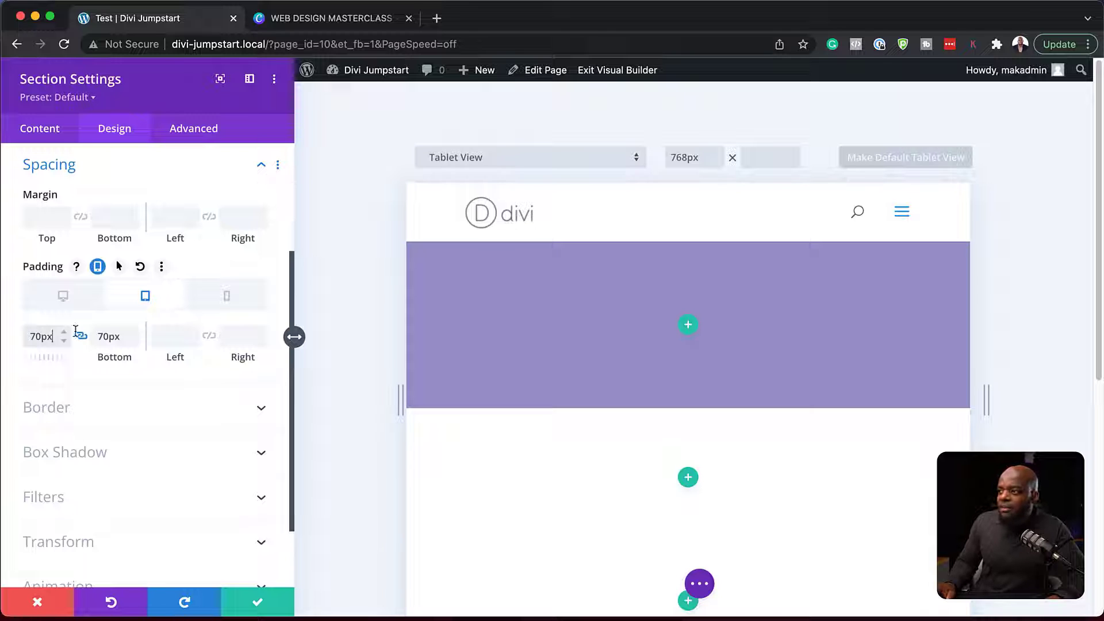
click(229, 299)
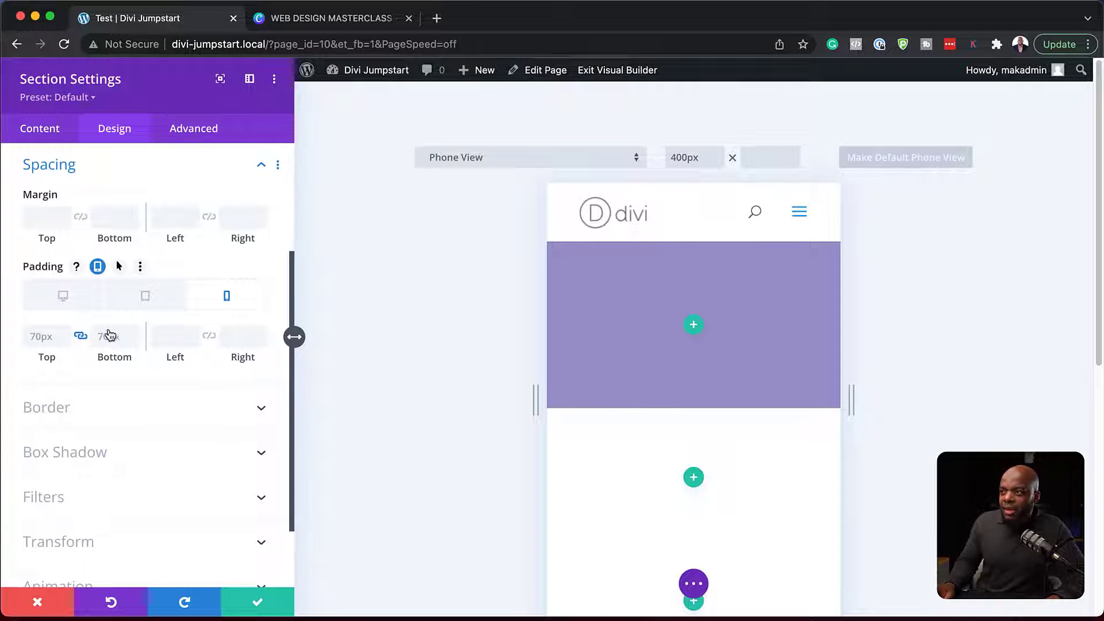
text(50px)
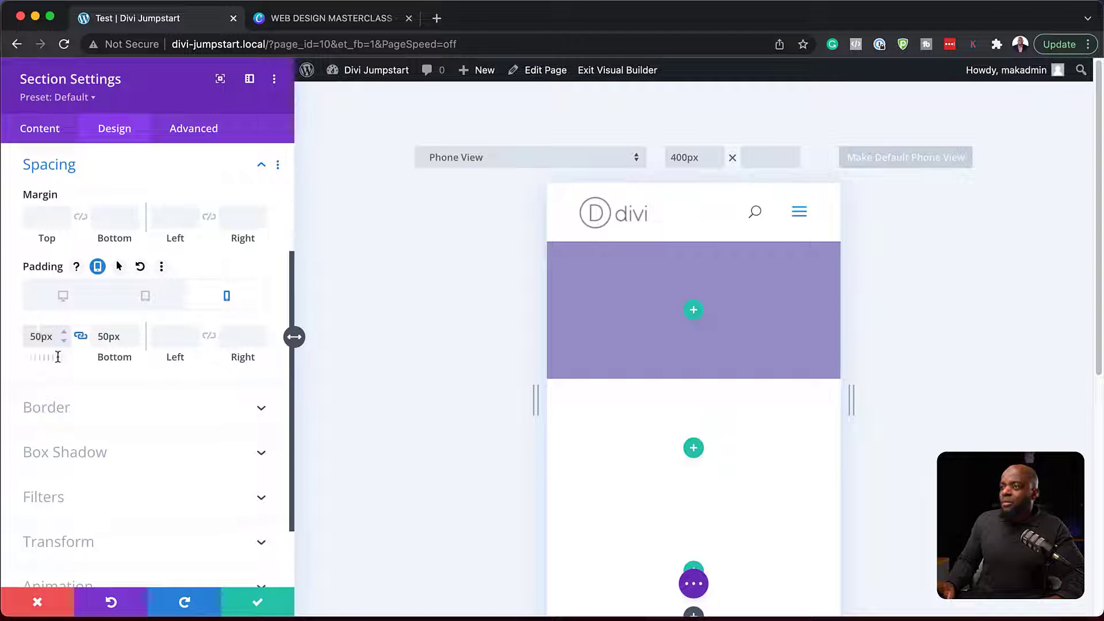
click(145, 294)
click(68, 298)
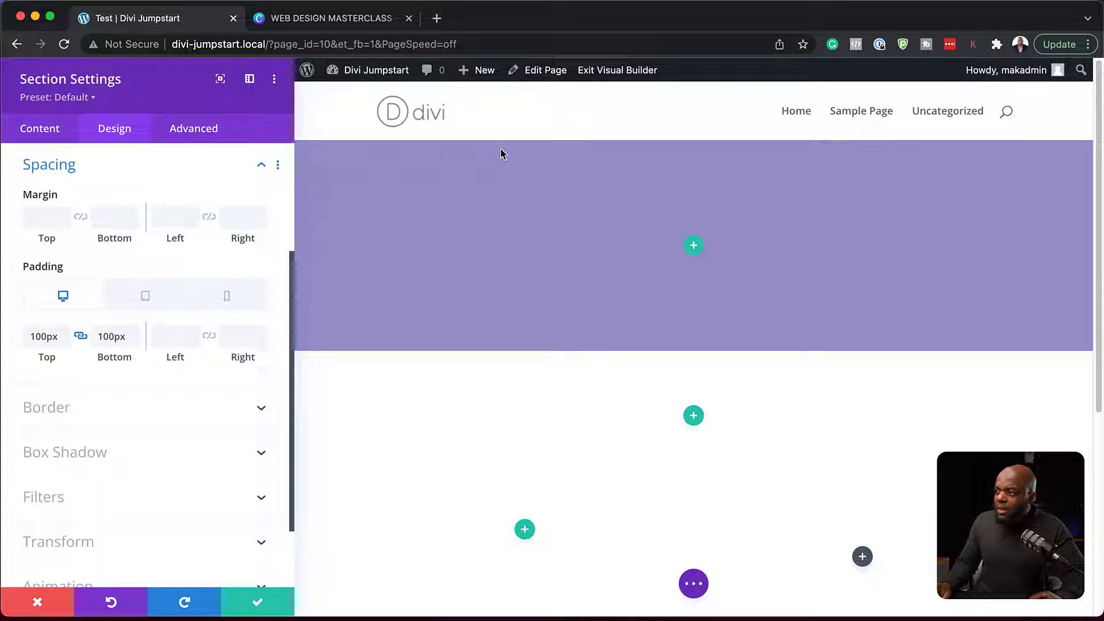
Try the Bounce, Slide and Fade animation styles on the first section and restore the style to None.
scroll(163, 404, down, 1)
scroll(163, 404, down, 2)
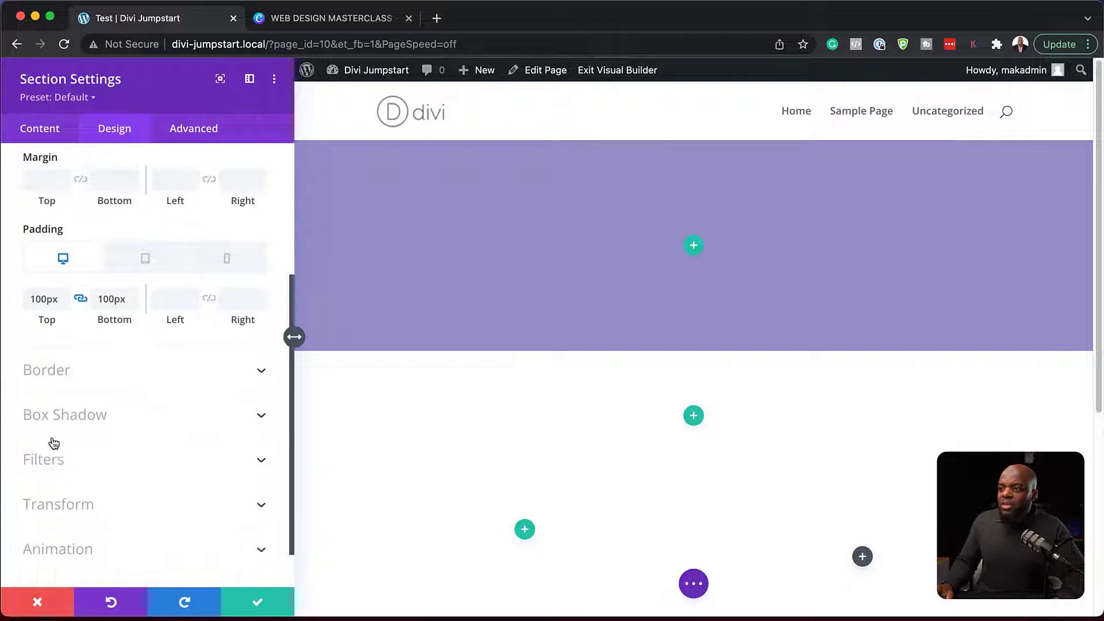
scroll(87, 546, down, 2)
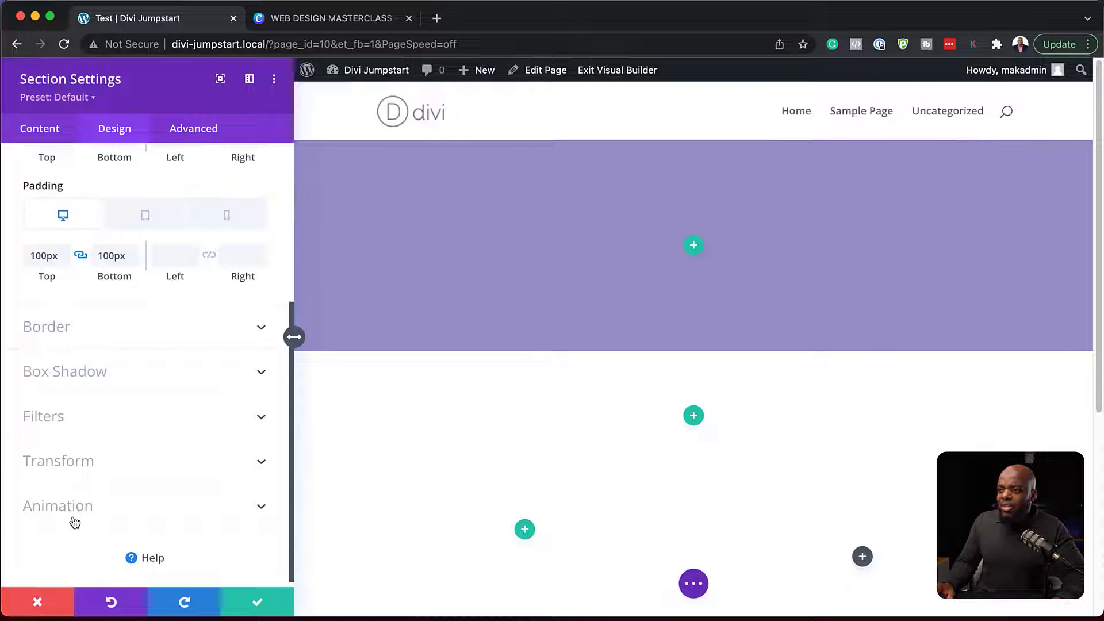
click(87, 507)
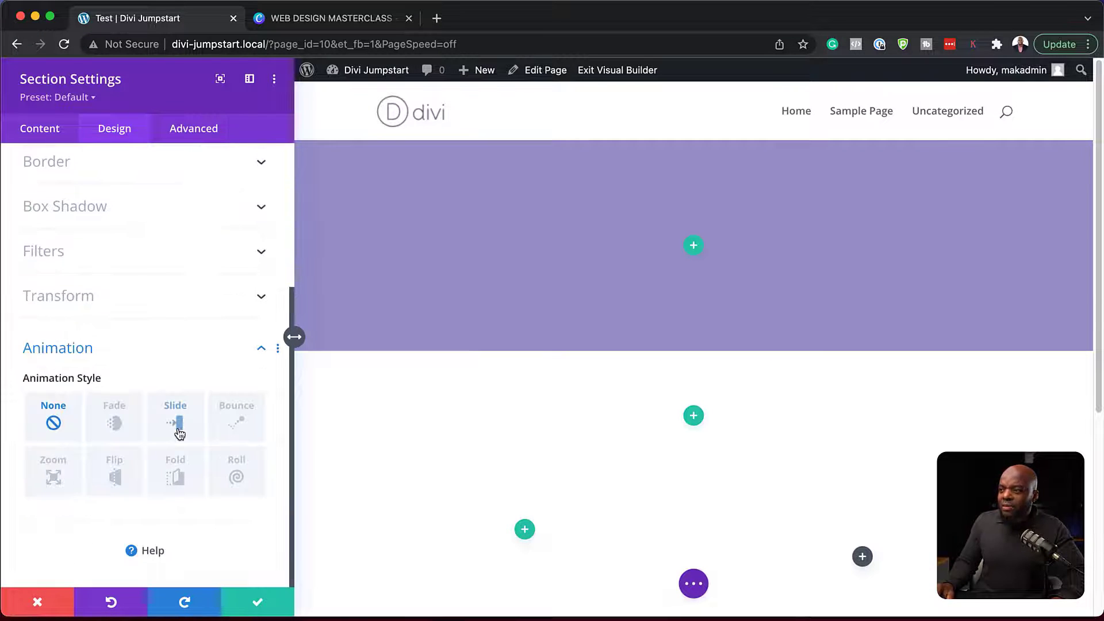
click(241, 424)
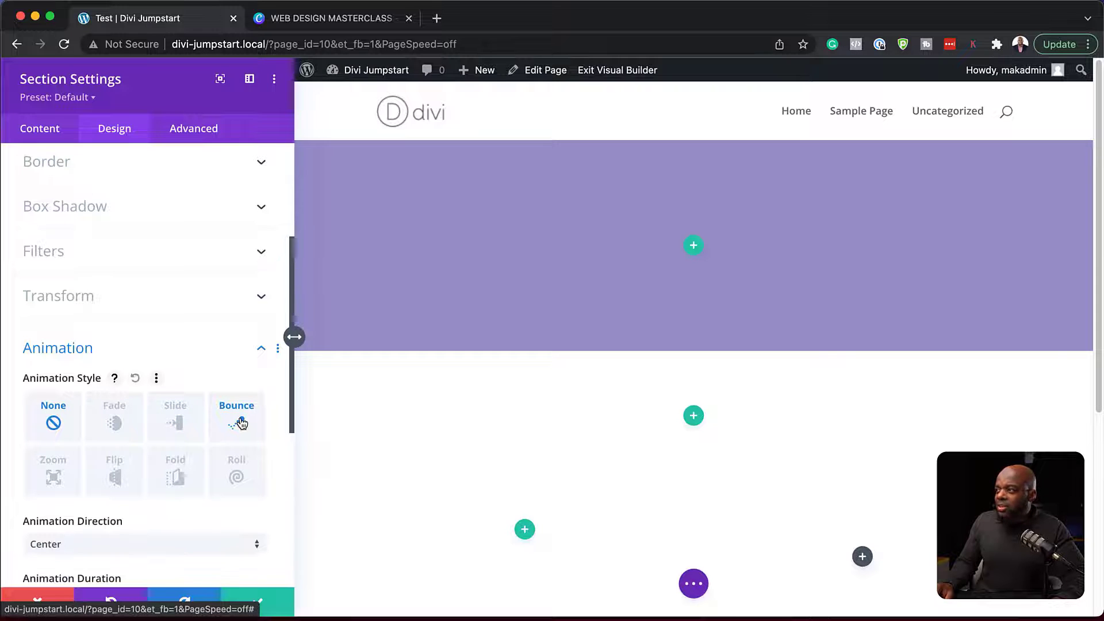
click(177, 422)
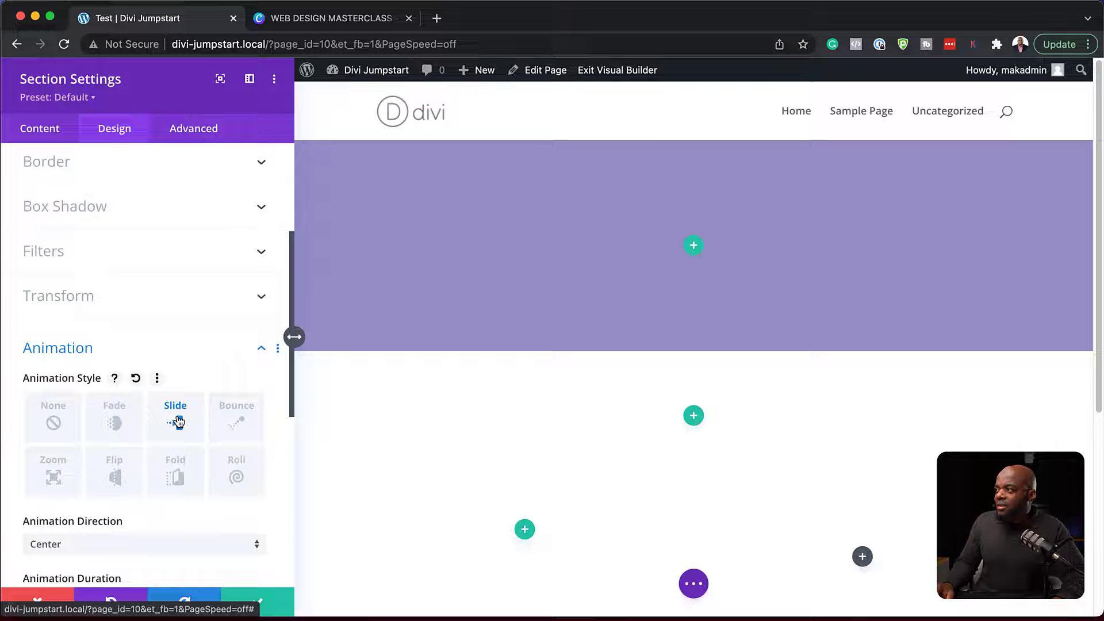
click(107, 421)
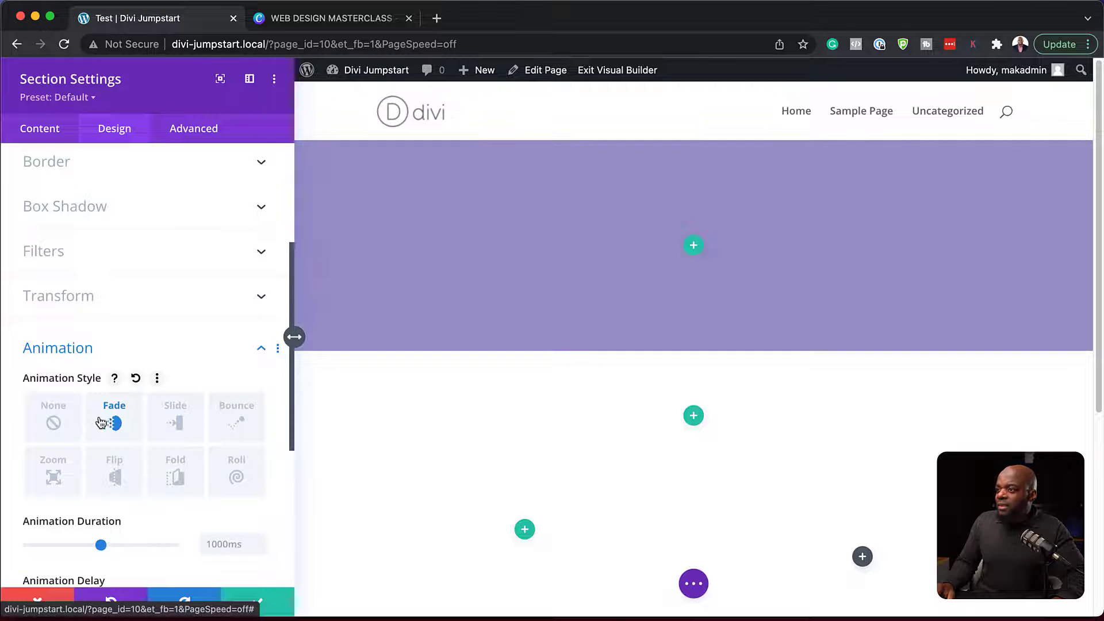
click(56, 423)
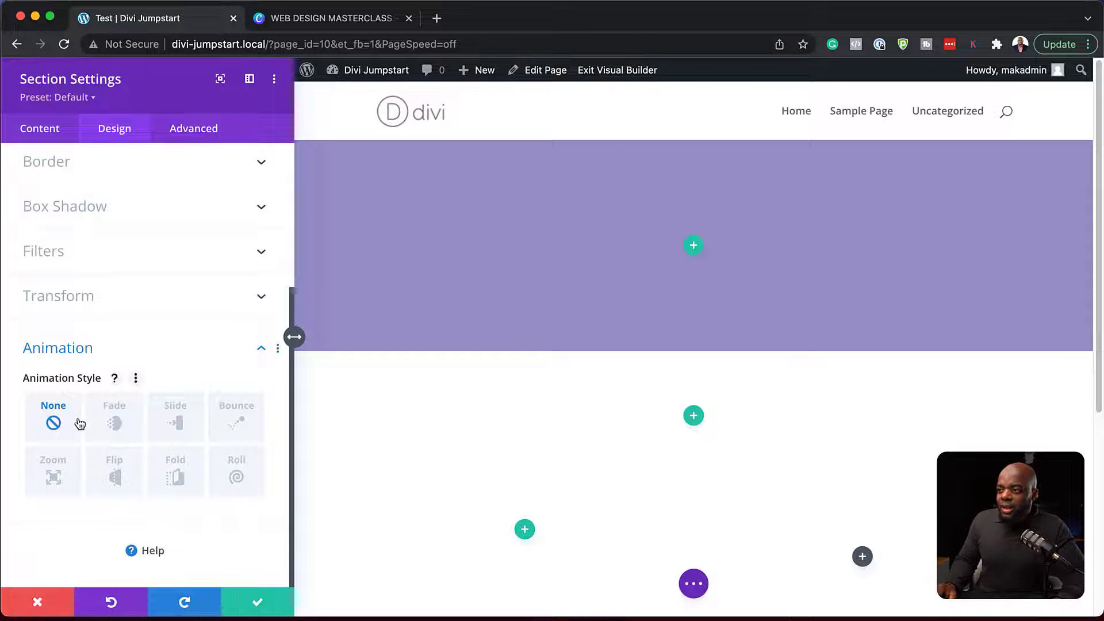
Examine the first section's advanced options for CSS ID and classes and the custom CSS of its main element.
click(181, 137)
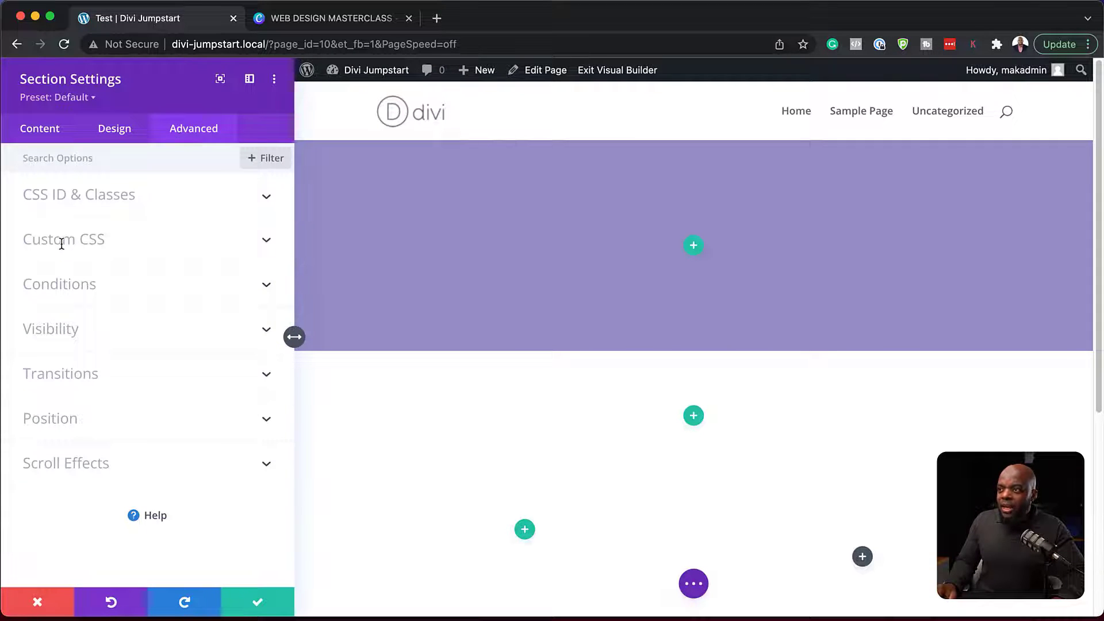
click(104, 199)
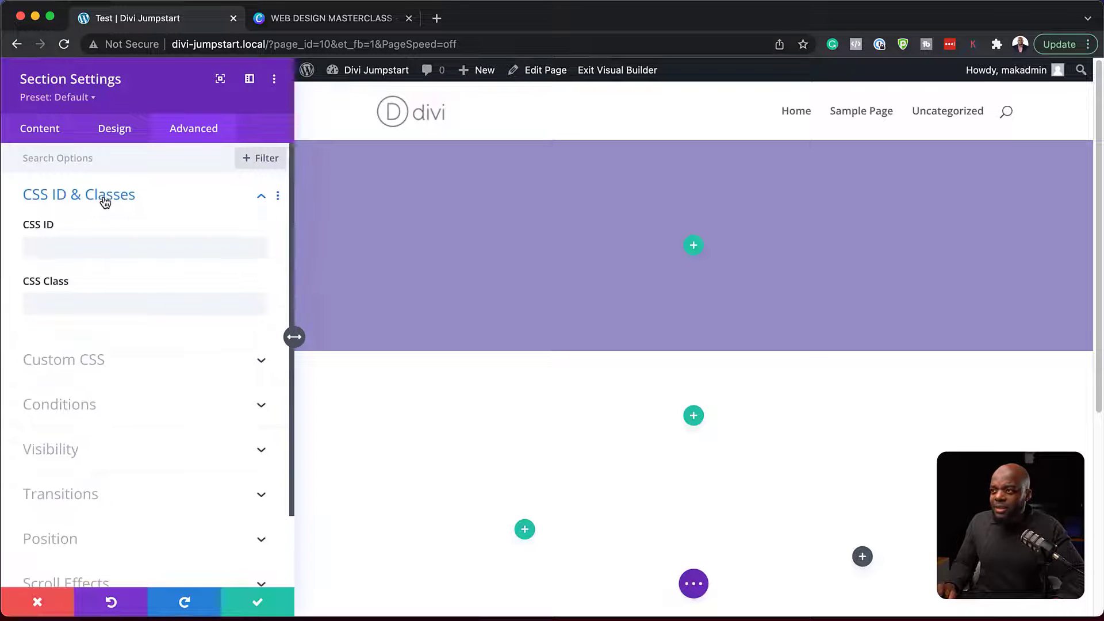
click(78, 362)
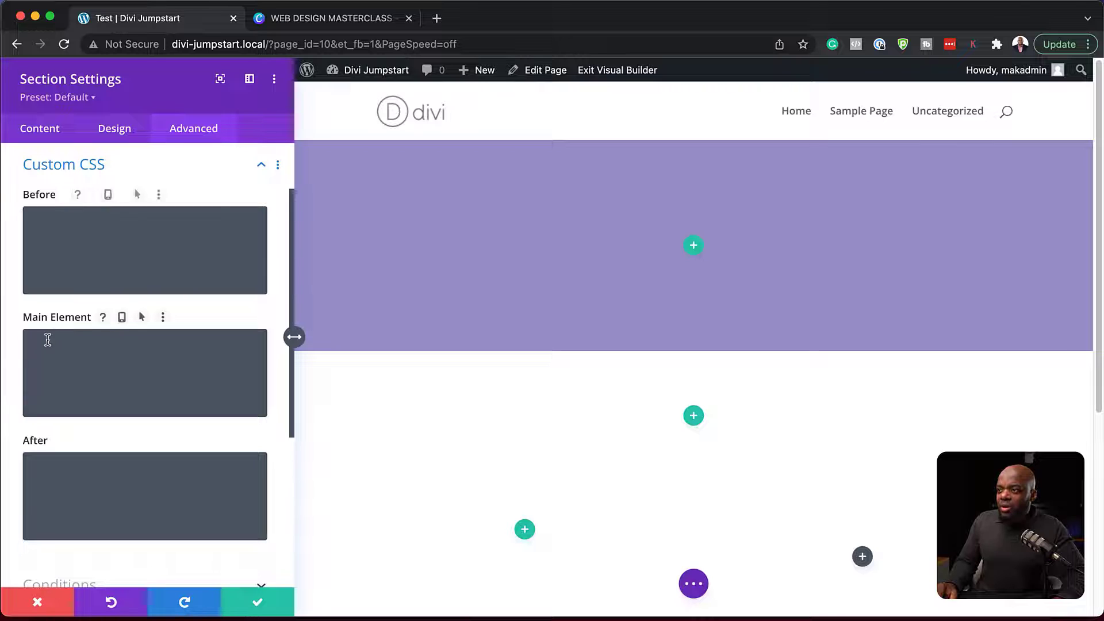
click(47, 339)
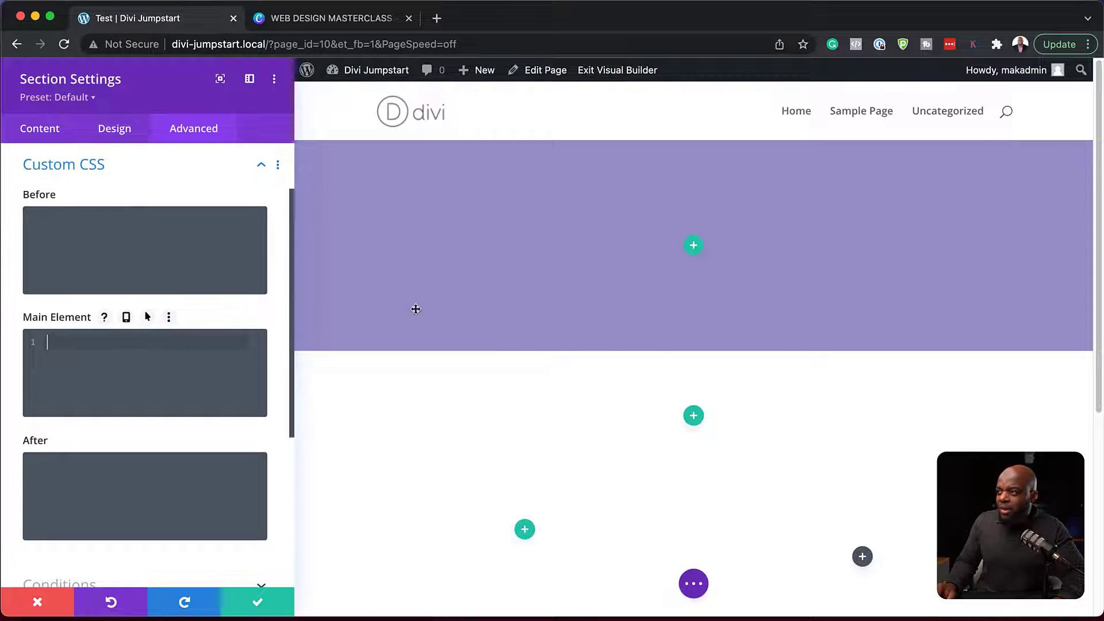
click(258, 171)
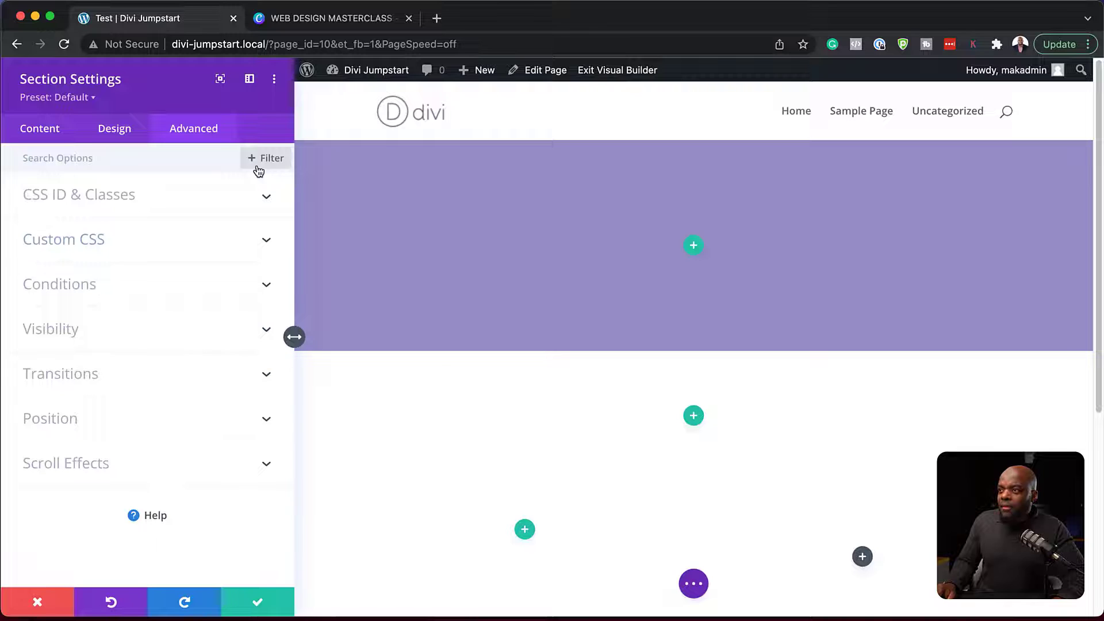
Try a Logged In Status display condition on the first section, view its logged-in and logged-out choices, and discard it.
click(126, 295)
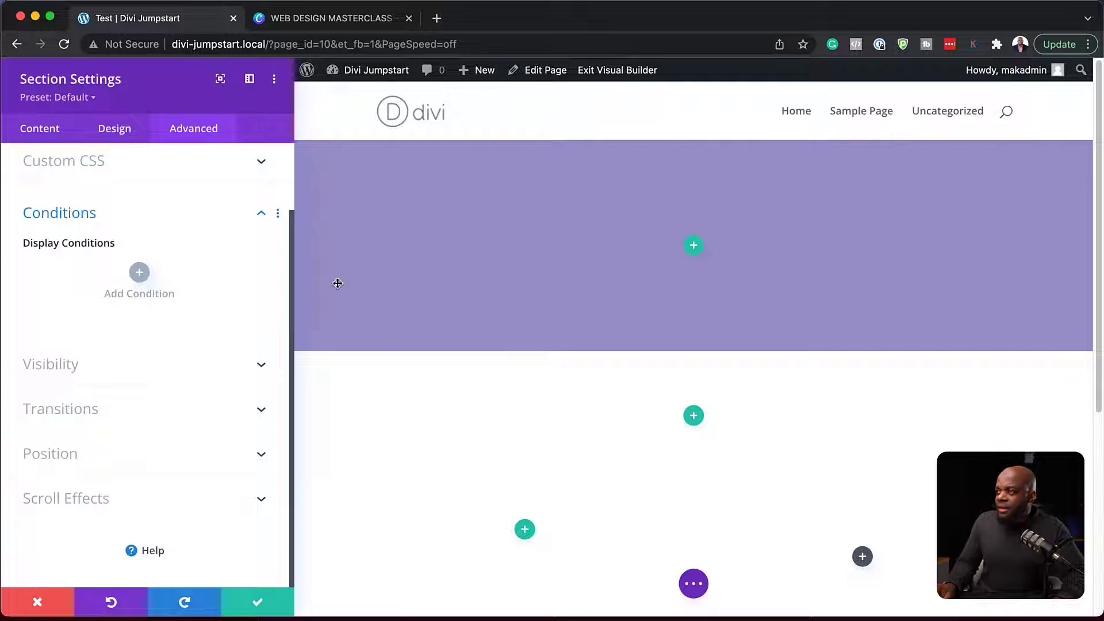
click(140, 273)
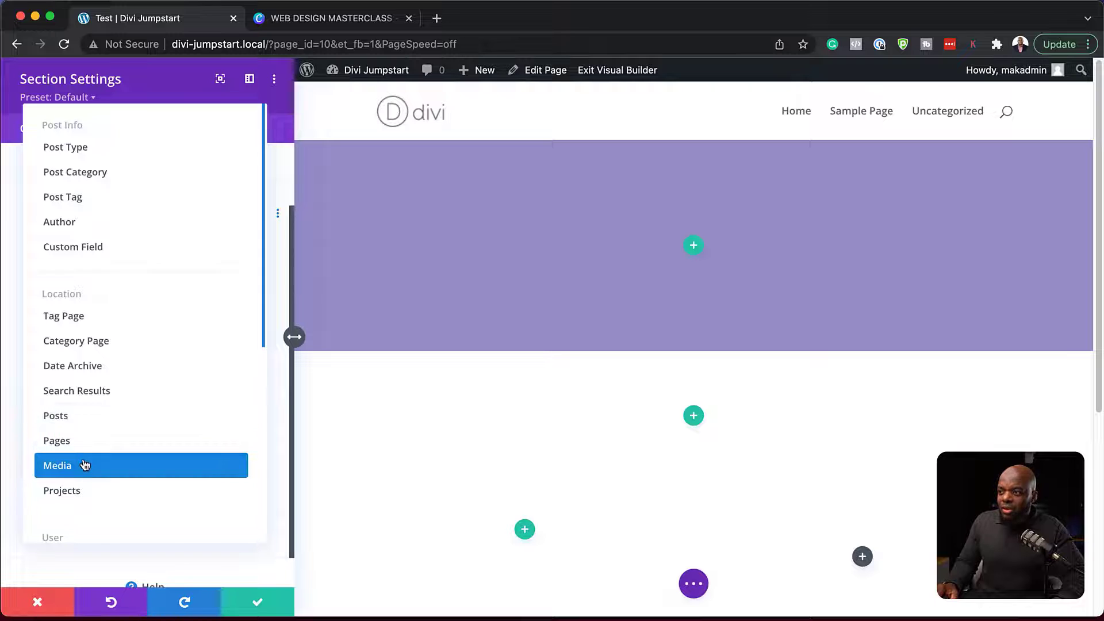
scroll(85, 465, down, 2)
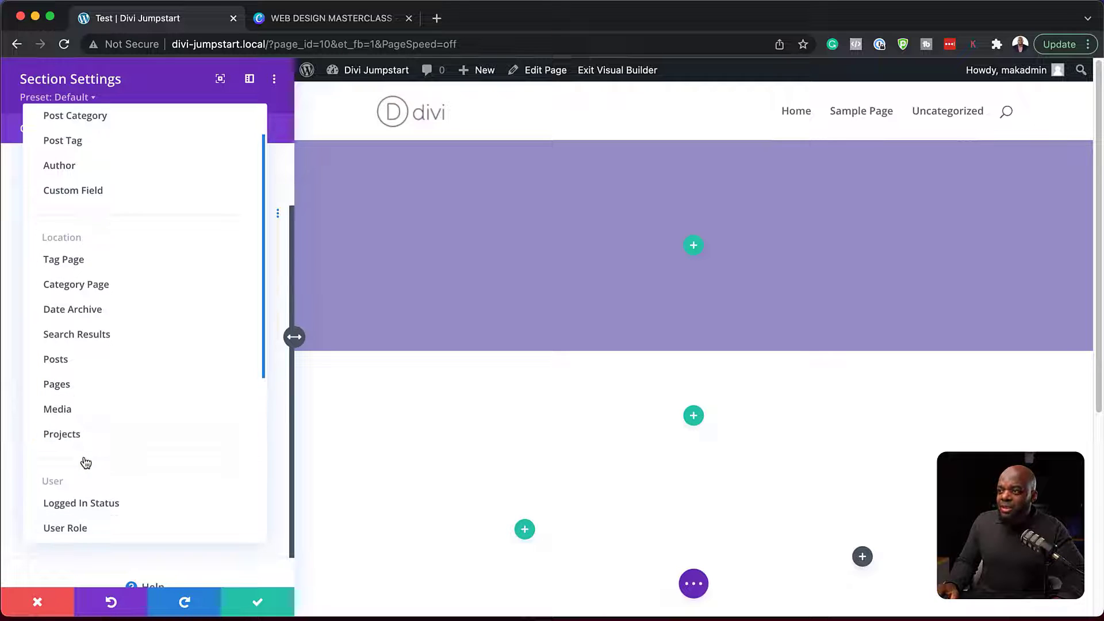
scroll(85, 462, down, 1)
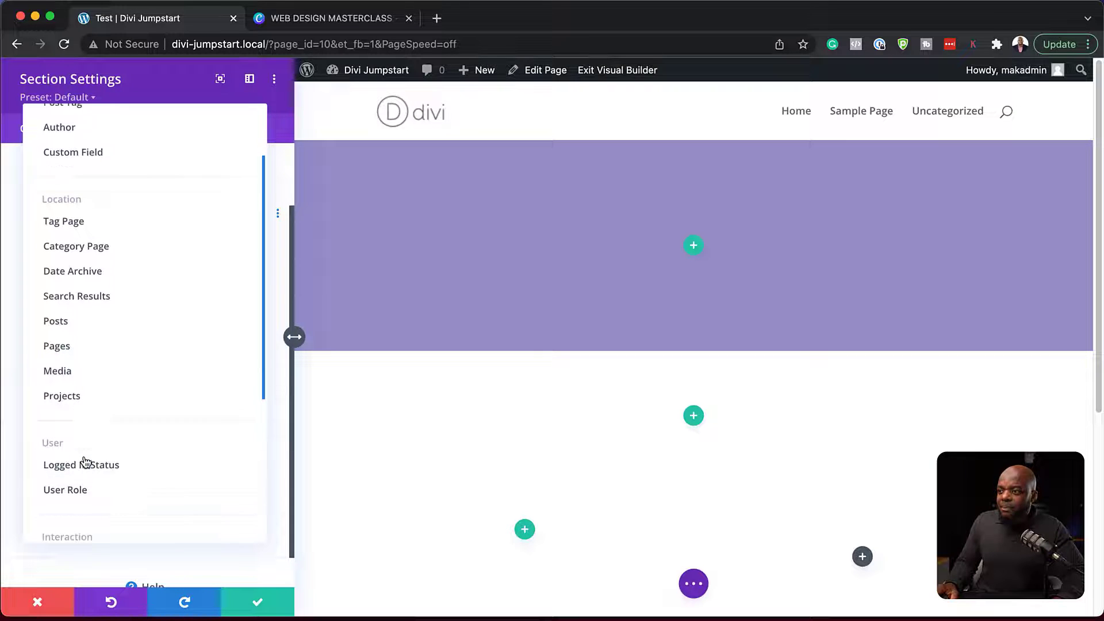
click(113, 472)
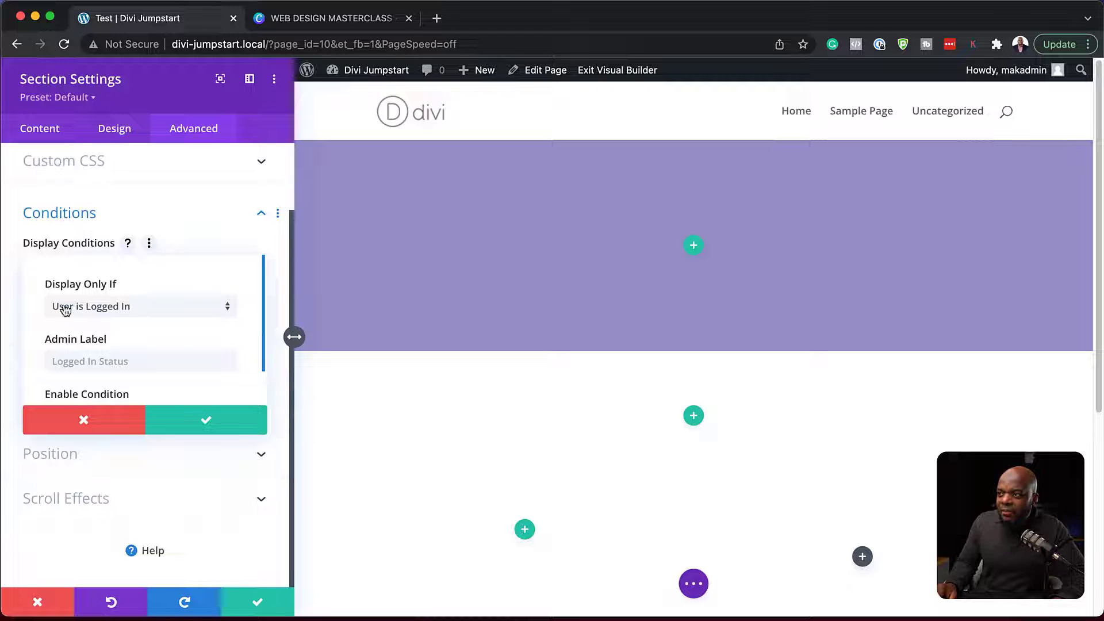
click(153, 311)
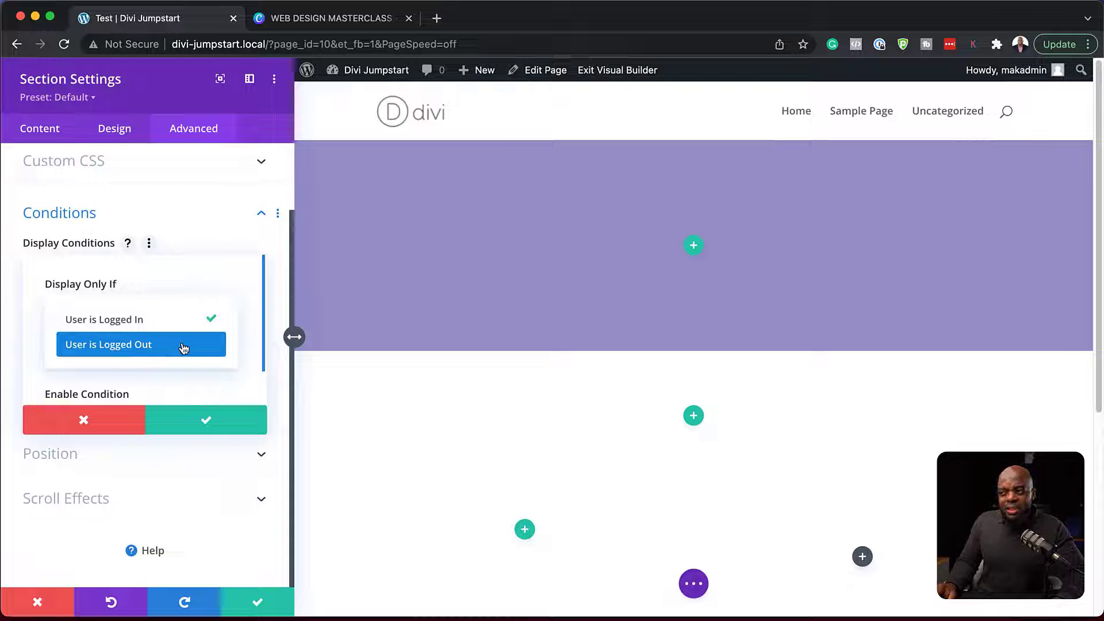
click(83, 428)
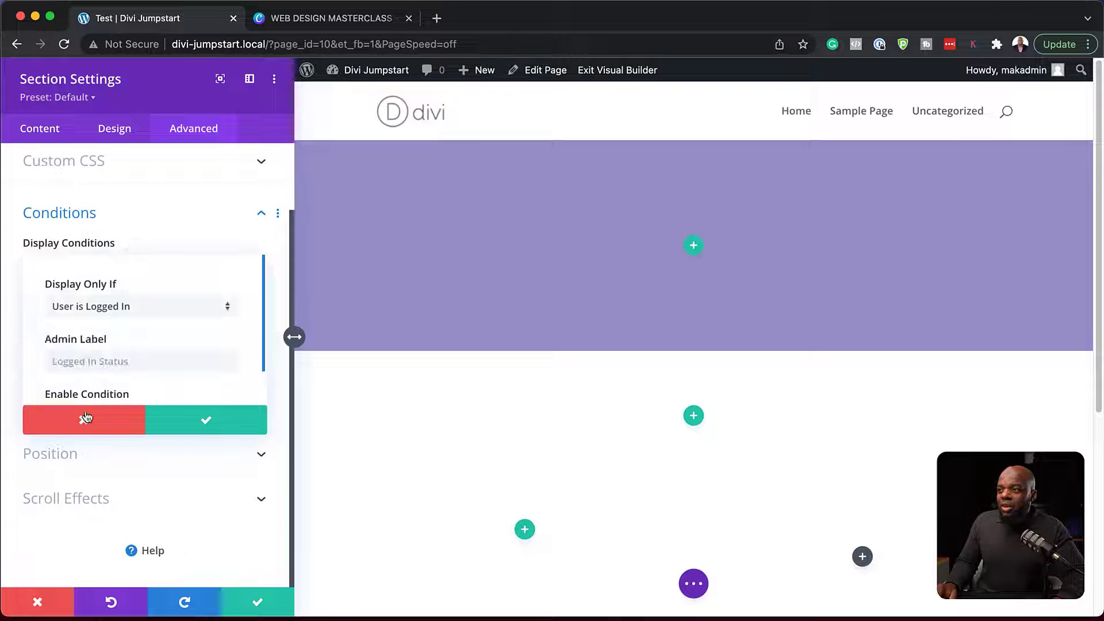
click(94, 417)
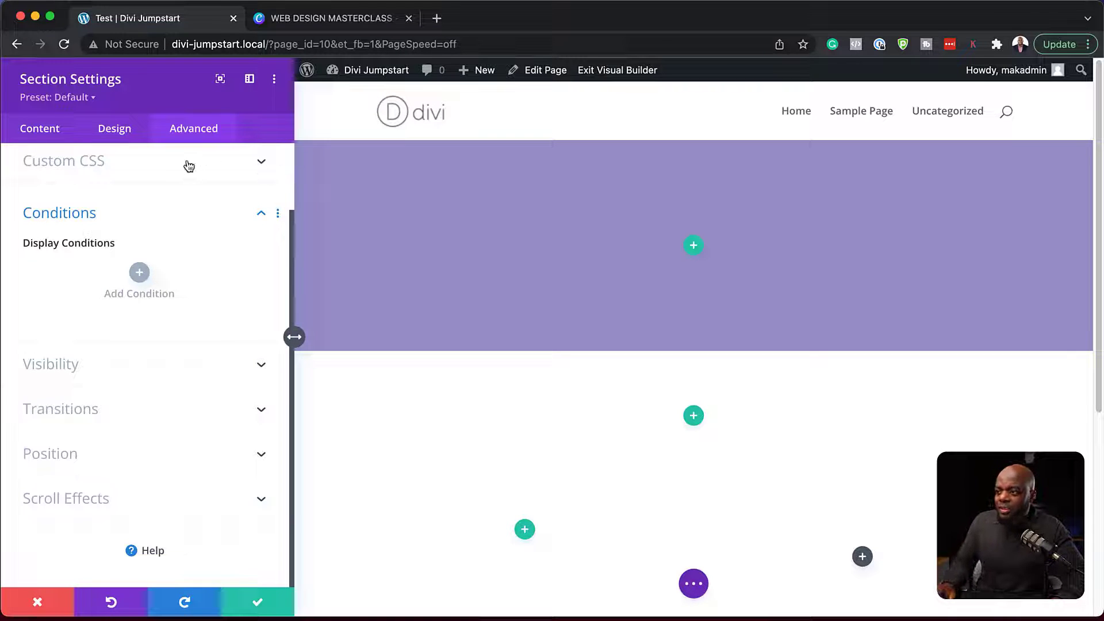
Copy the first section from its additional settings options and save the section's settings.
click(274, 79)
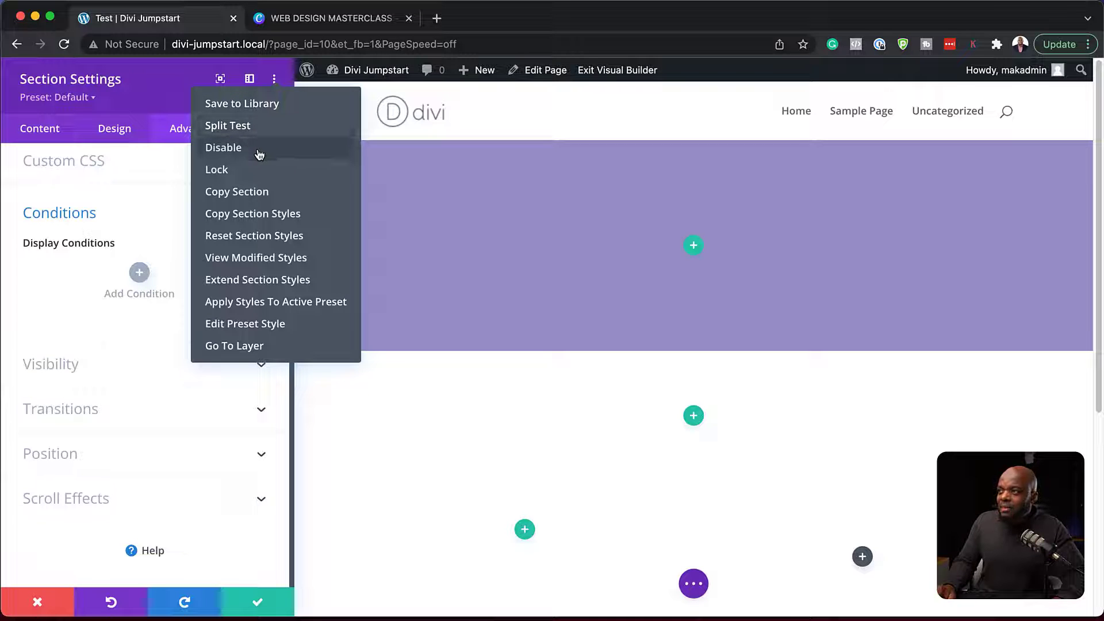
mouse_move(259, 153)
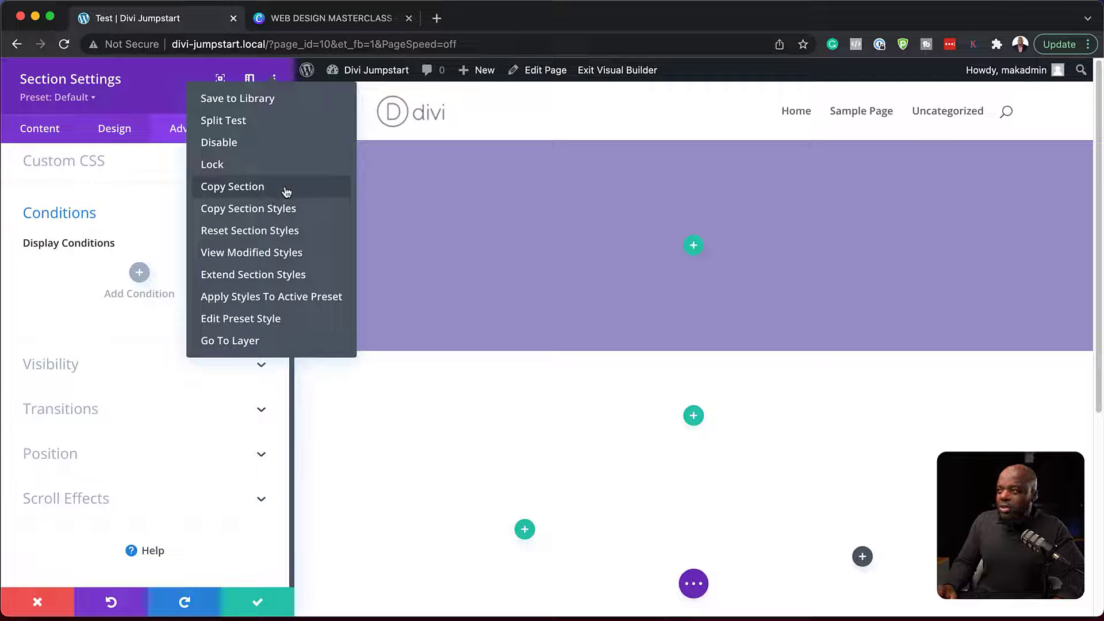
click(261, 187)
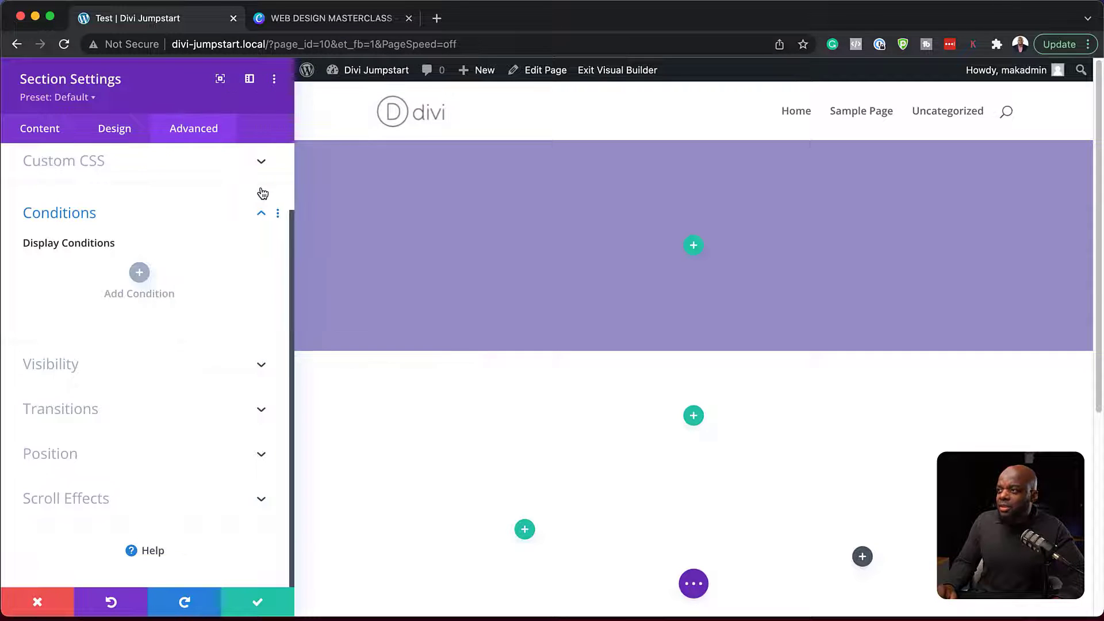
click(257, 605)
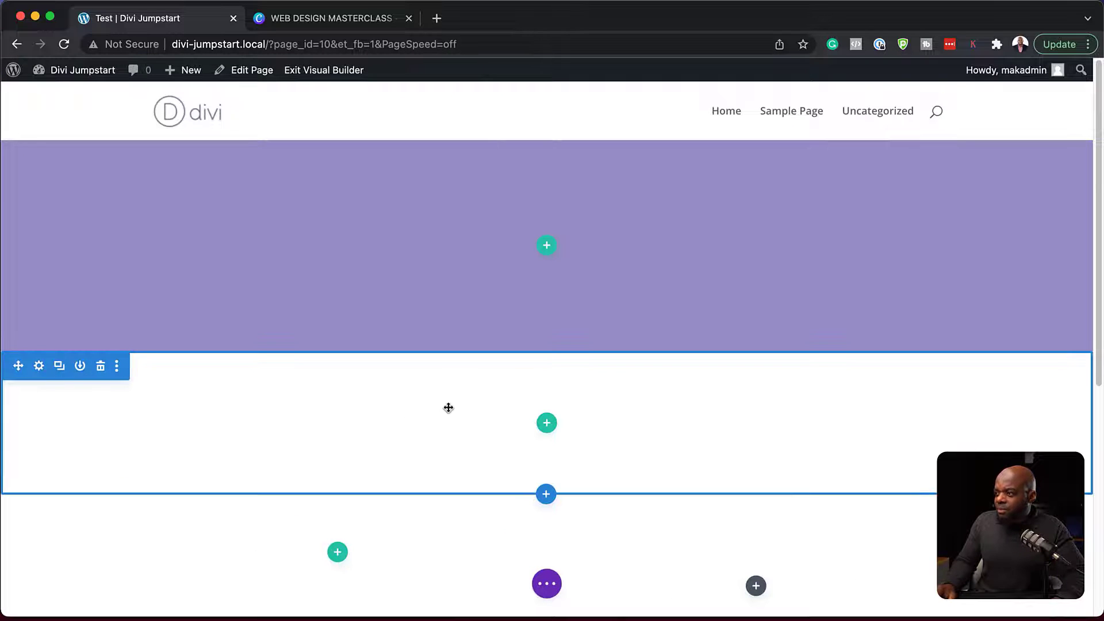
scroll(449, 408, down, 1)
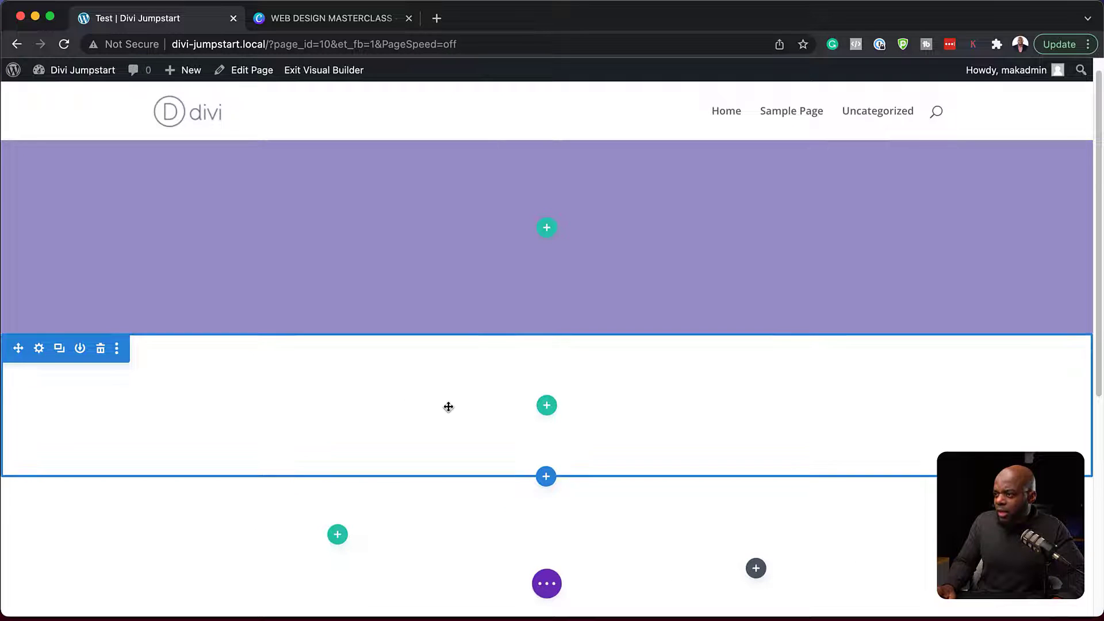
Paste the copied section below the second section and delete the pasted copy.
click(117, 340)
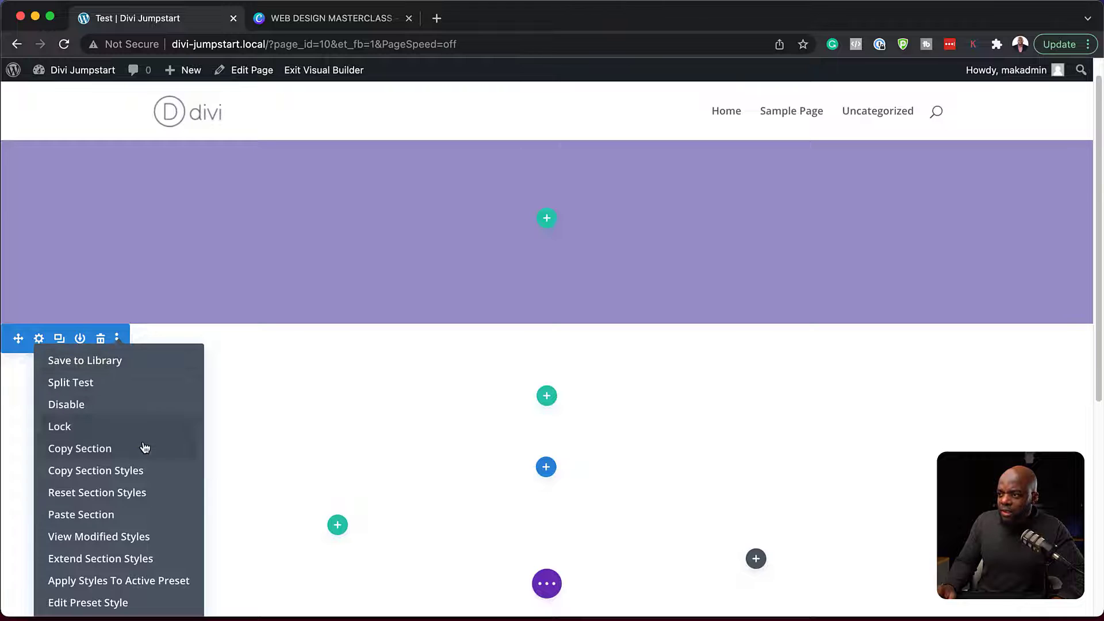
click(107, 515)
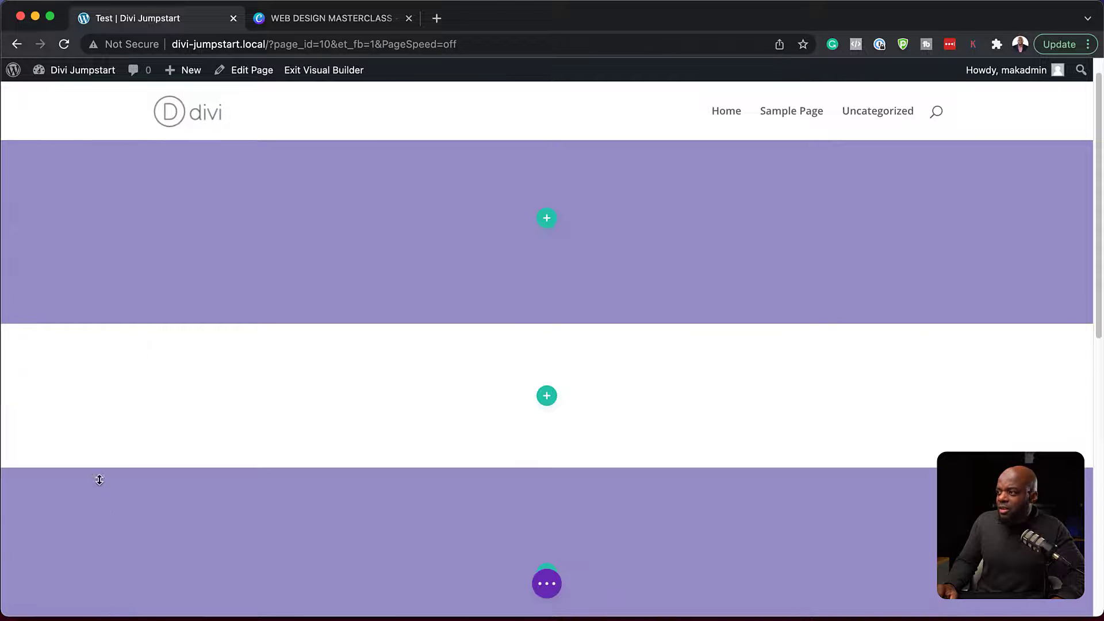
scroll(331, 412, down, 5)
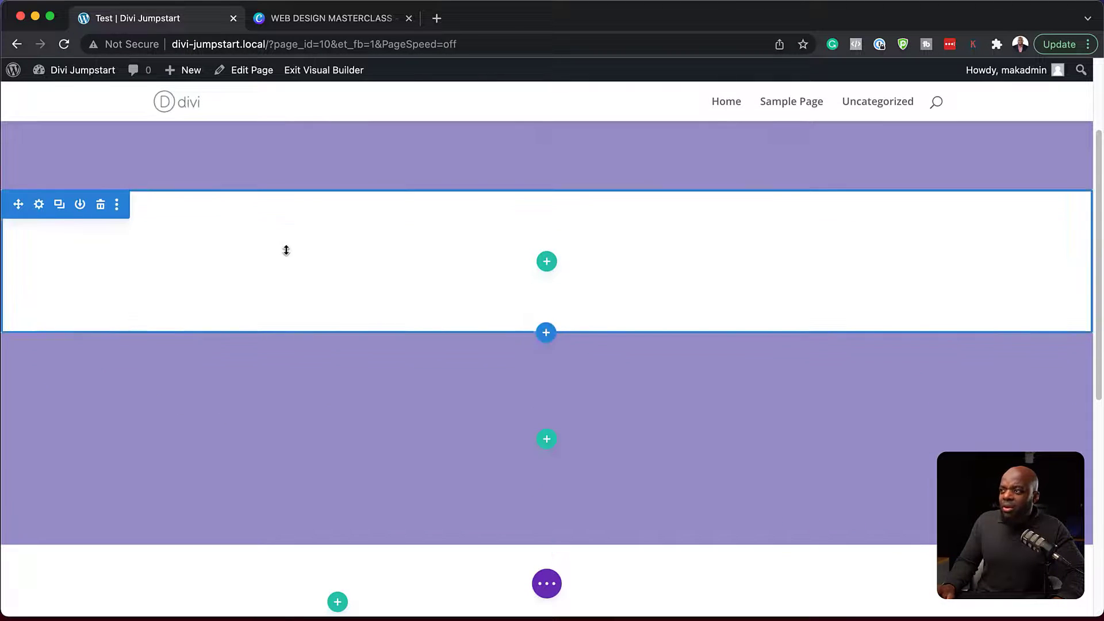
scroll(286, 246, up, 5)
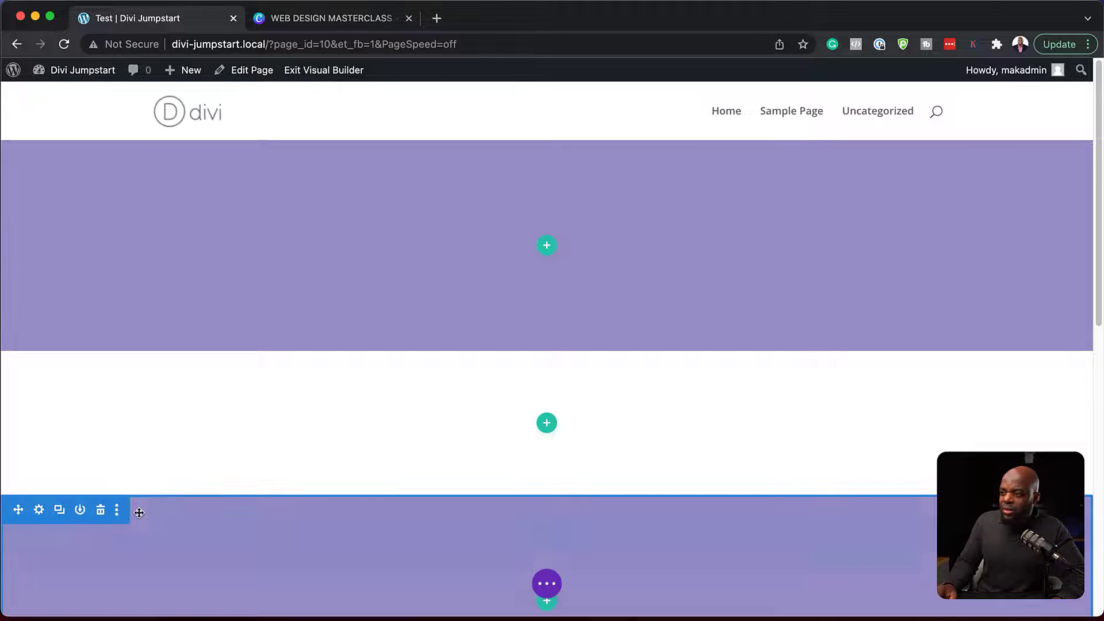
click(100, 509)
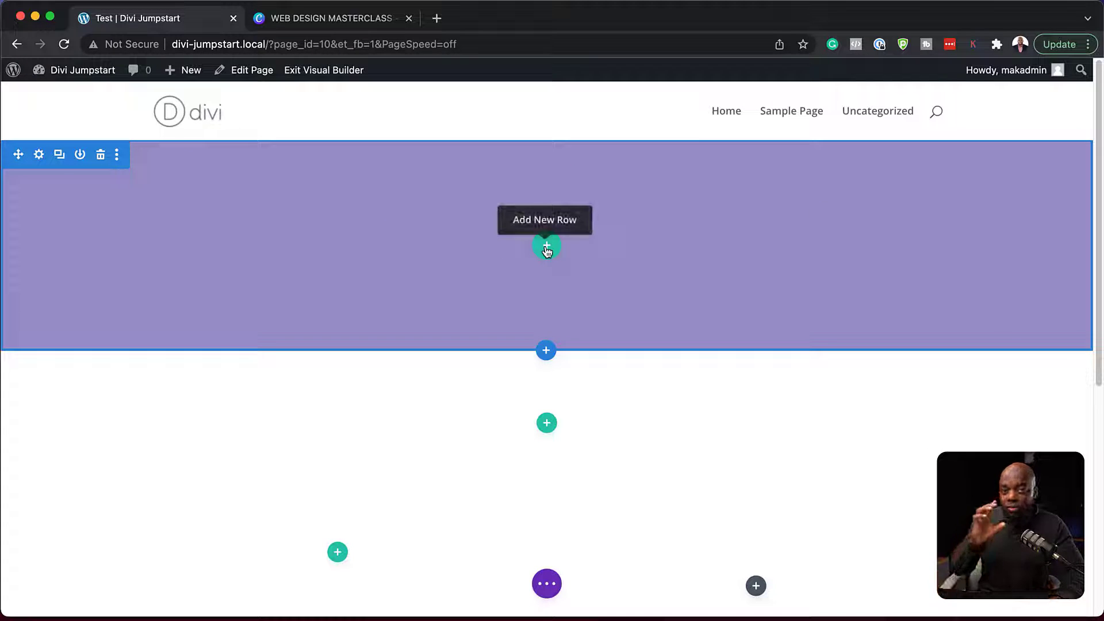
Insert a row with three equal columns into the first section and dismiss the module chooser.
click(547, 247)
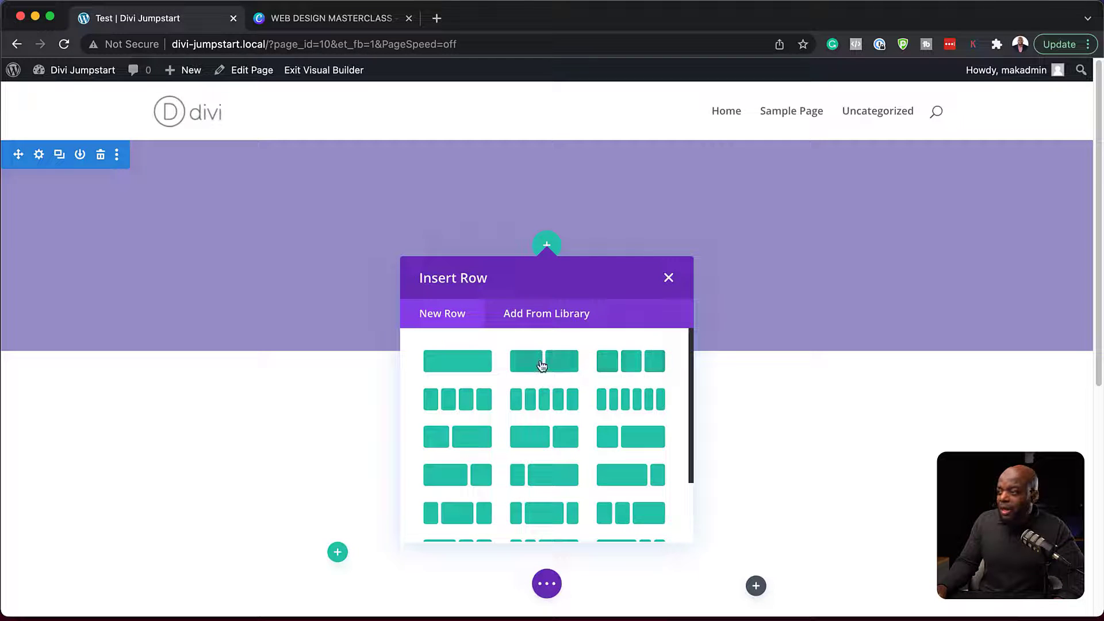
scroll(555, 411, down, 3)
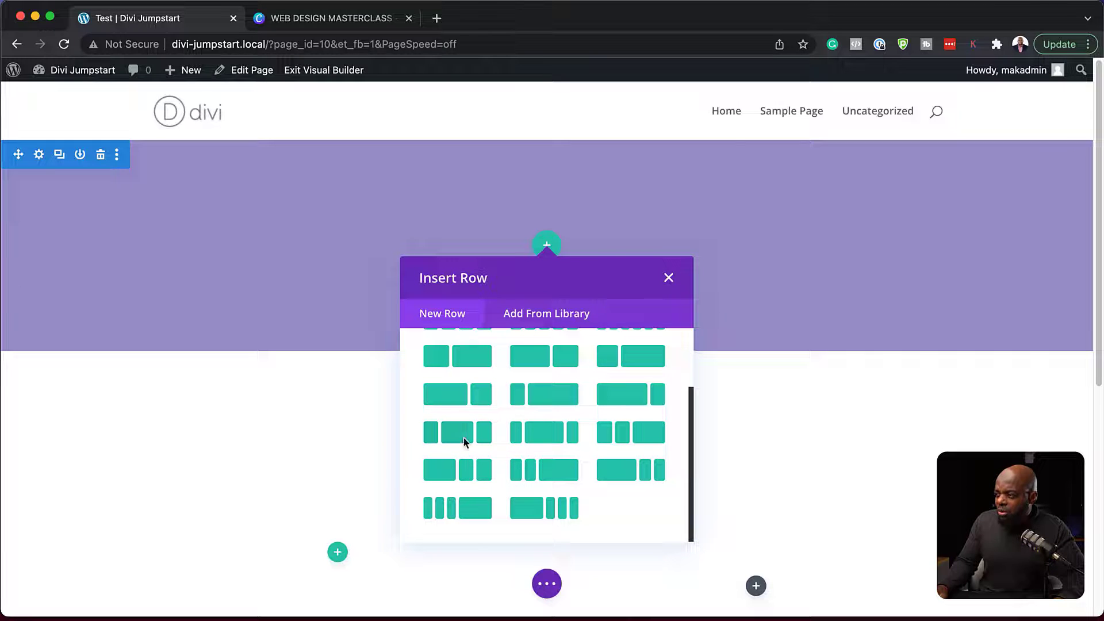
scroll(572, 422, up, 3)
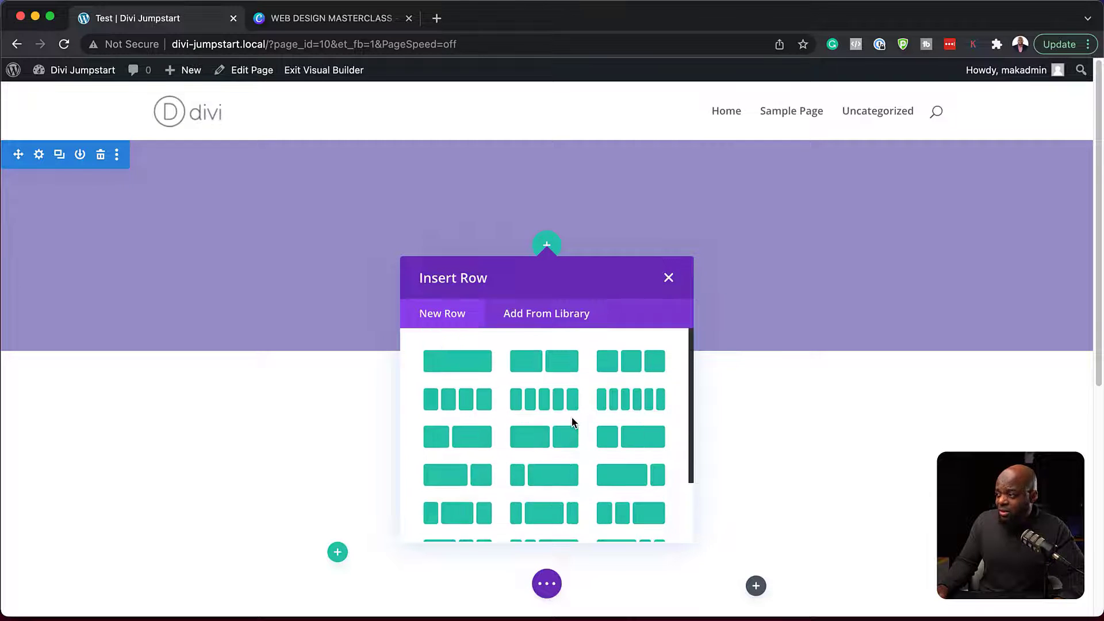
click(633, 366)
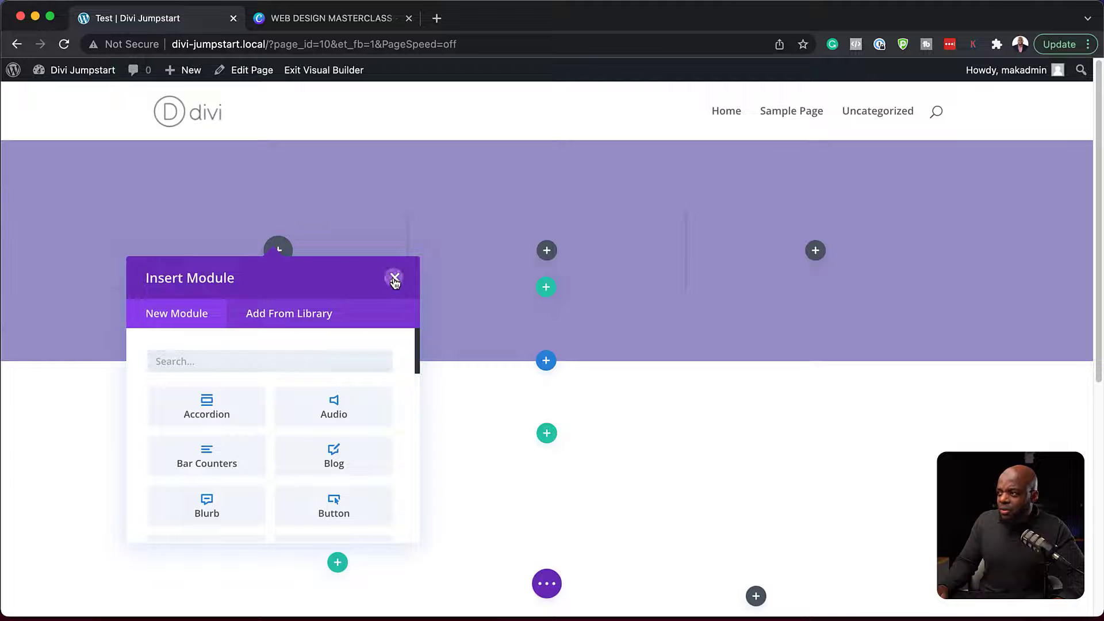
click(394, 279)
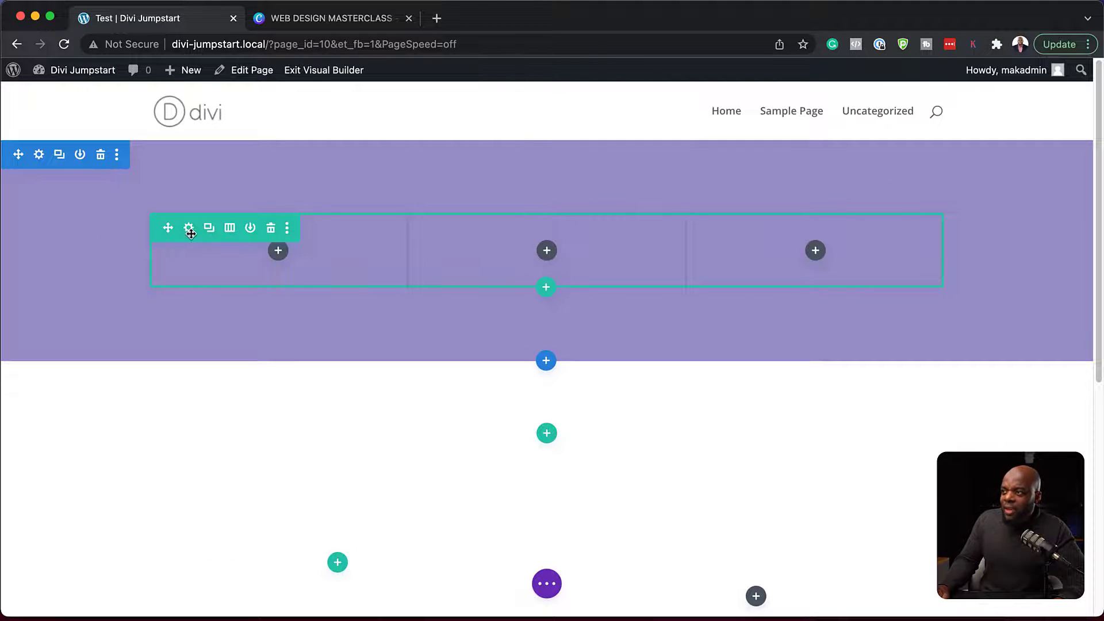
Add a Contact Form module to the row's first column and save its settings.
click(289, 262)
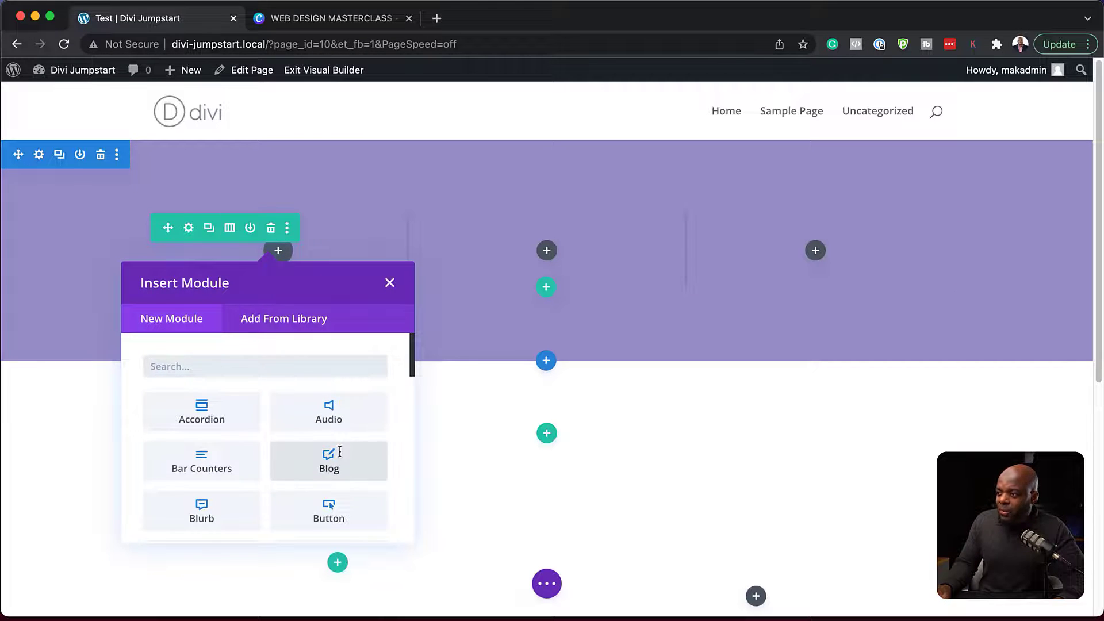
scroll(338, 451, down, 4)
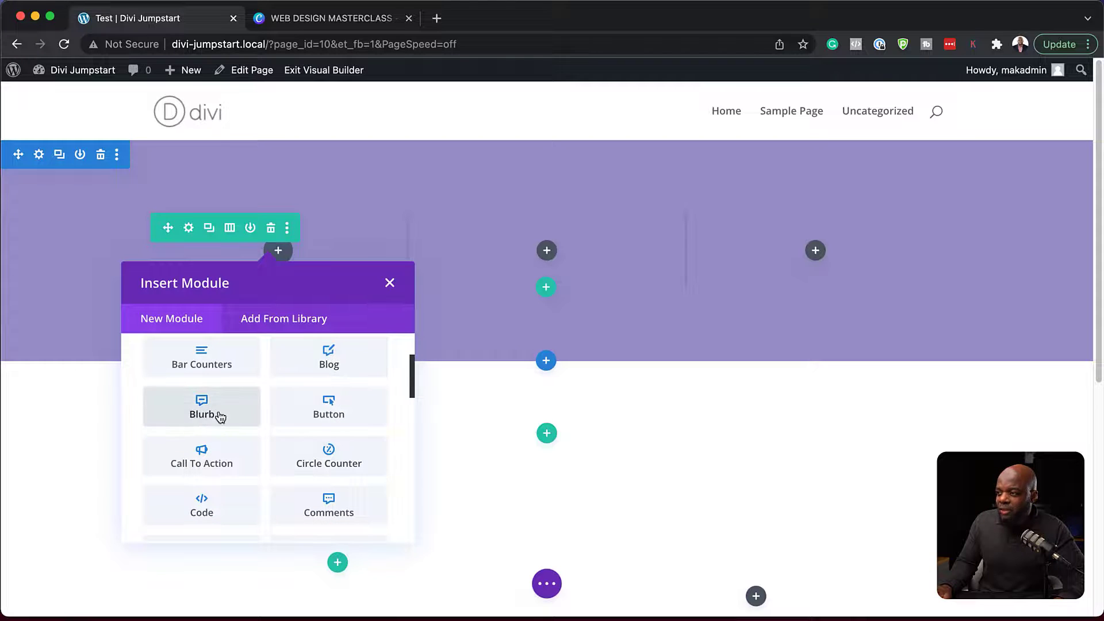
scroll(347, 418, down, 2)
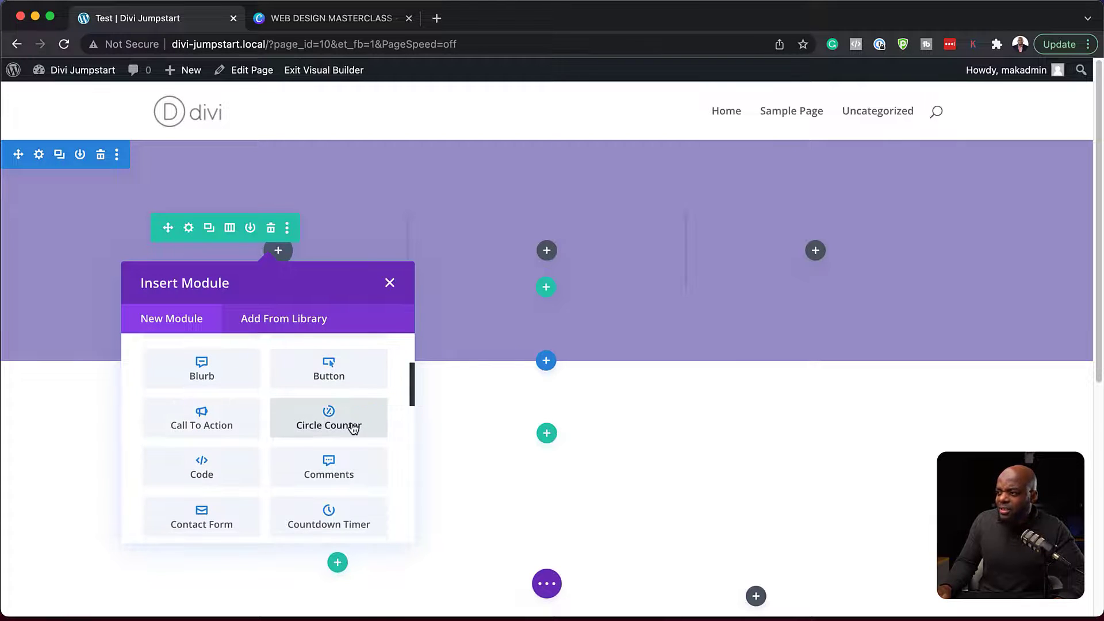
scroll(353, 428, down, 2)
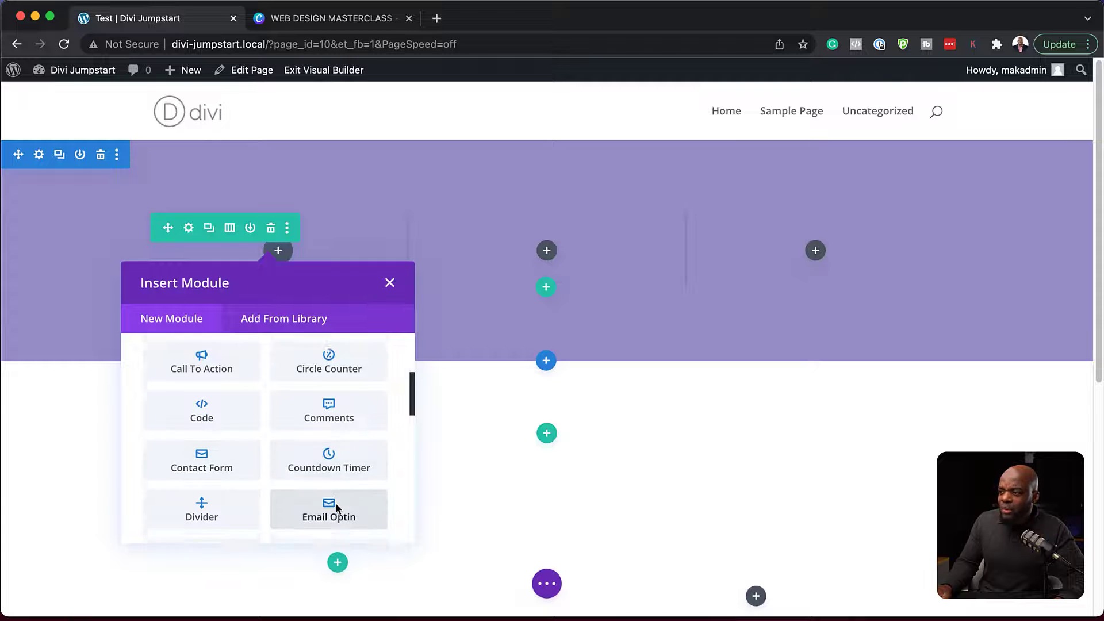
scroll(335, 506, down, 2)
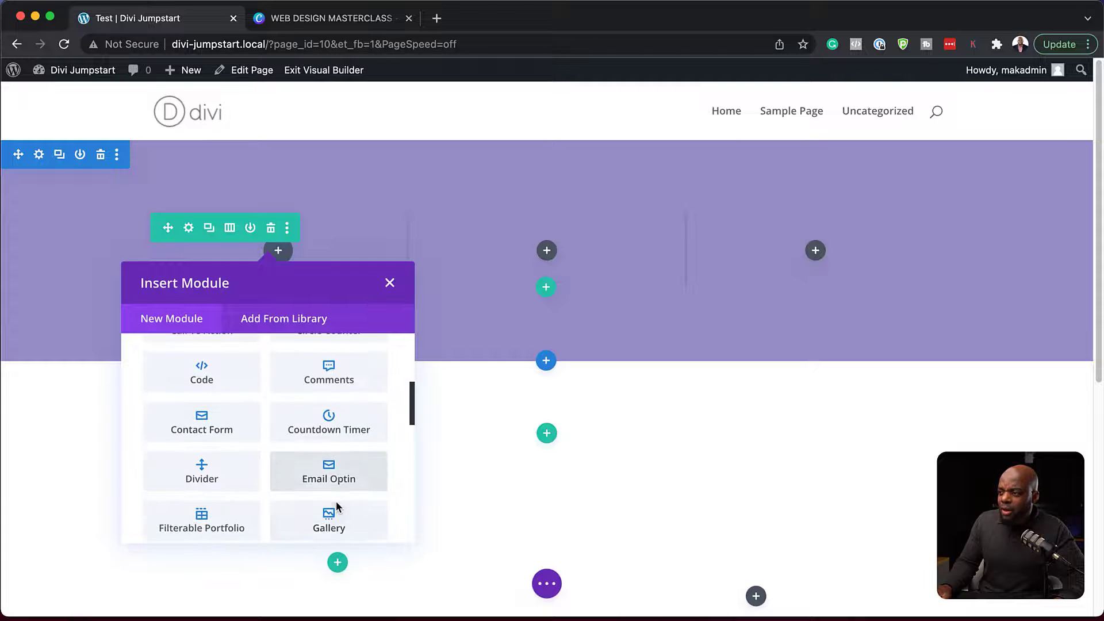
click(212, 424)
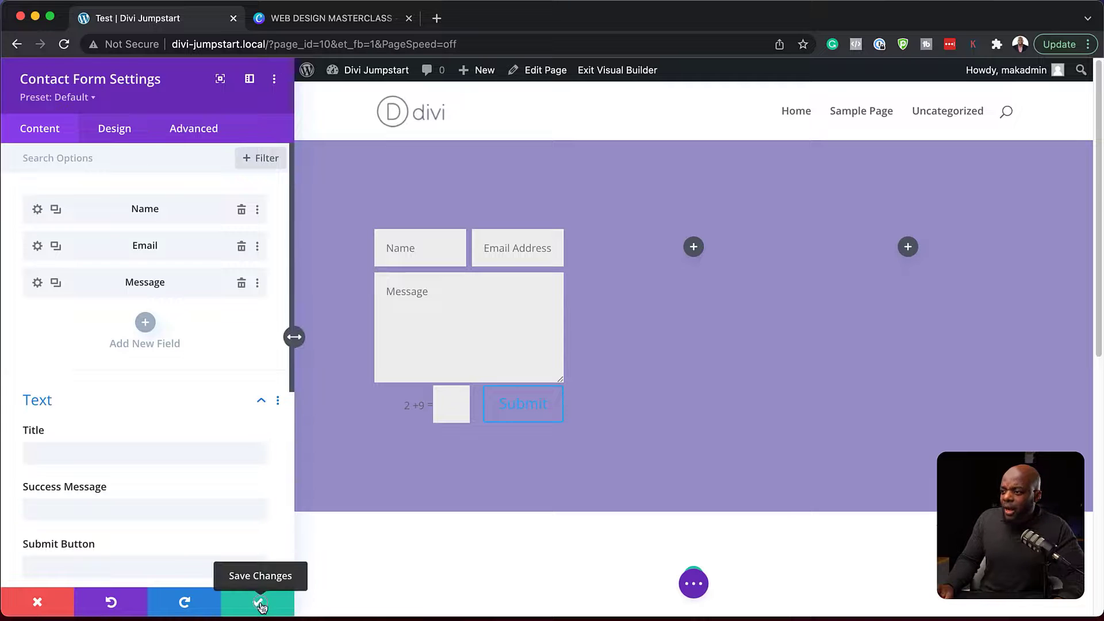
click(282, 605)
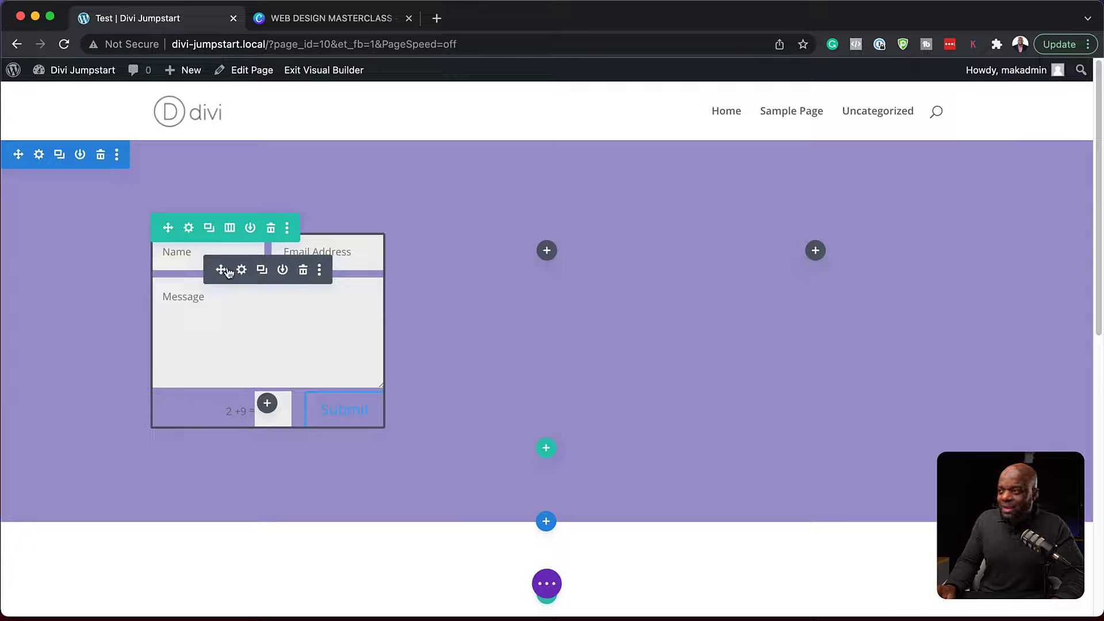
Set the first section's background color to white (#ffffff) and save the section's settings.
click(38, 155)
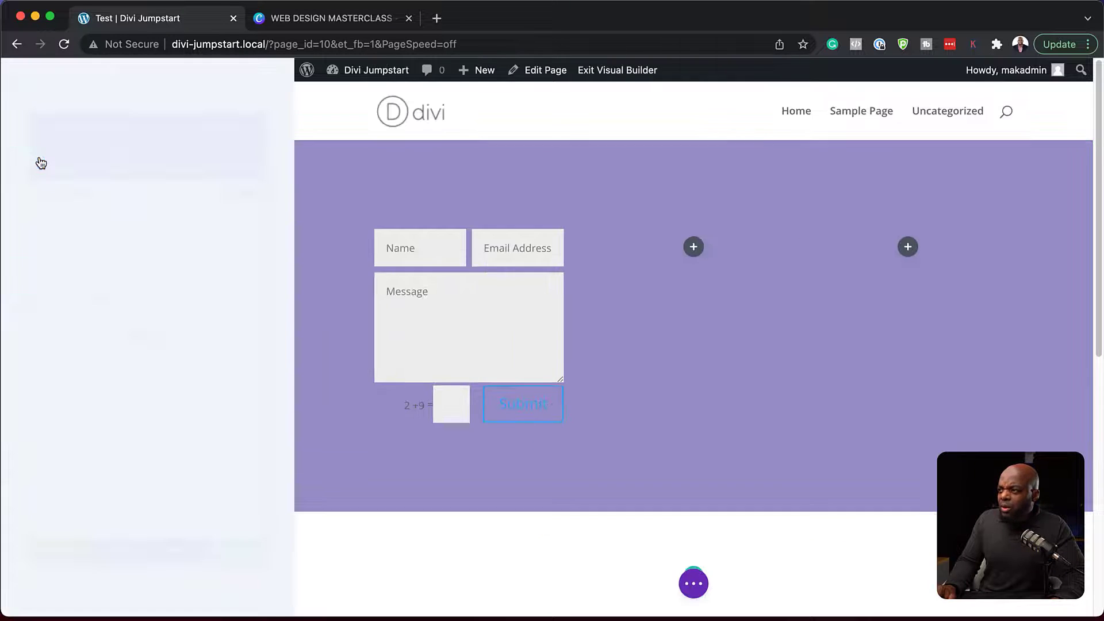
click(69, 246)
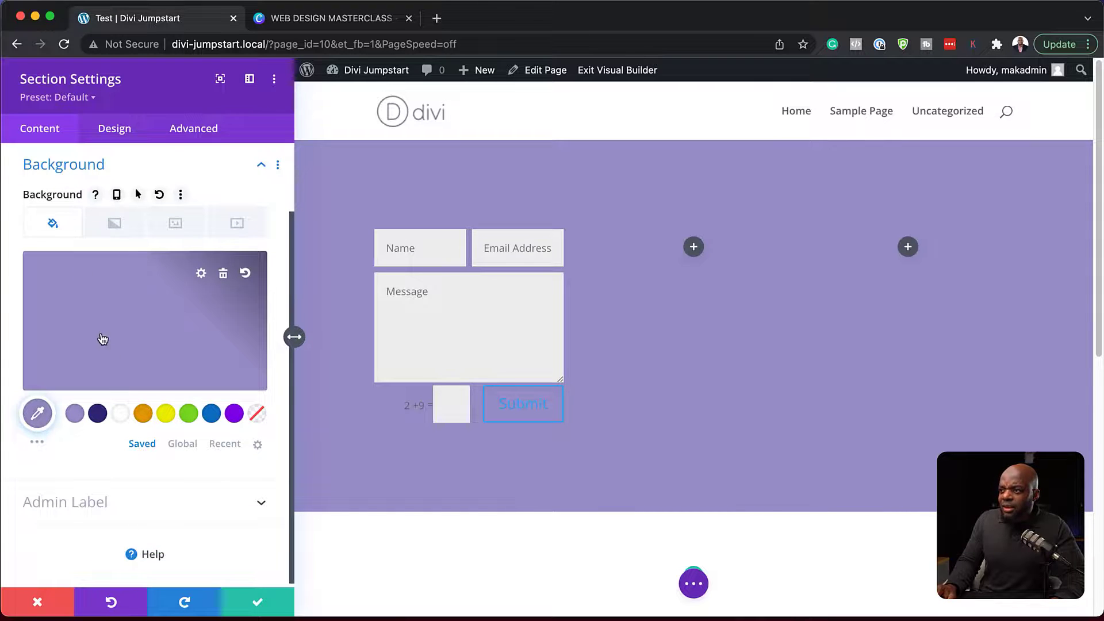
click(121, 414)
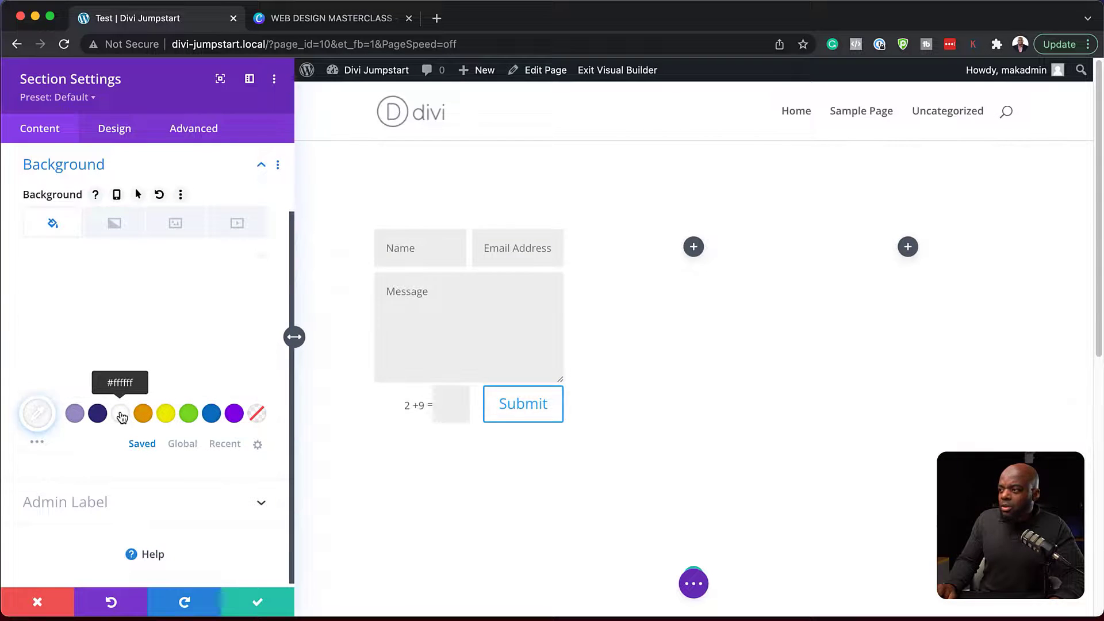
click(258, 606)
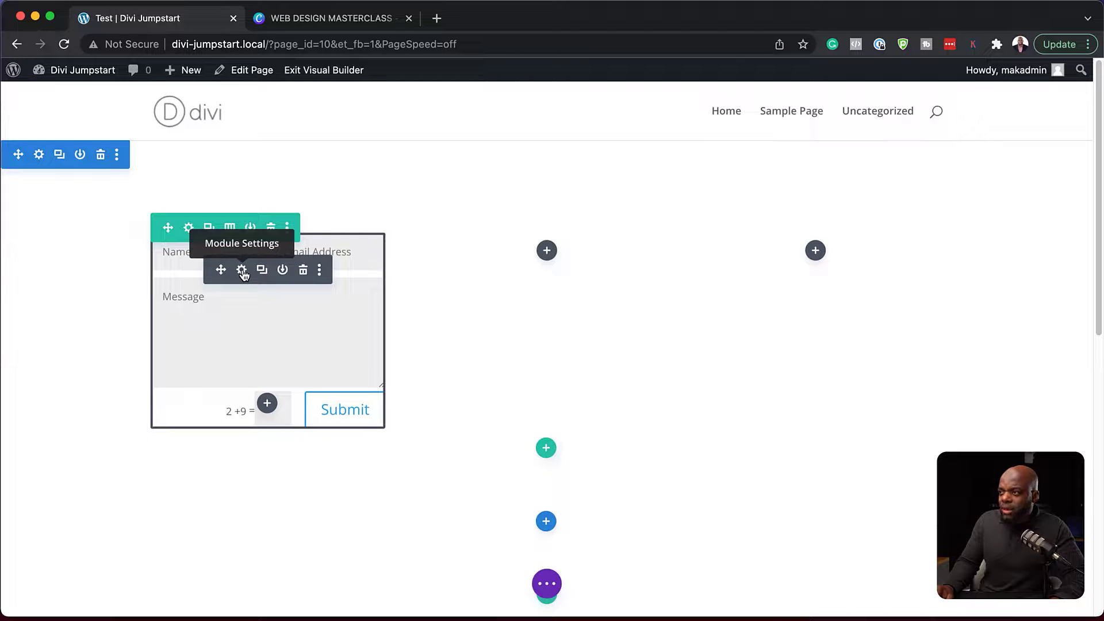
Set the contact form's title to "Contact Us".
click(242, 270)
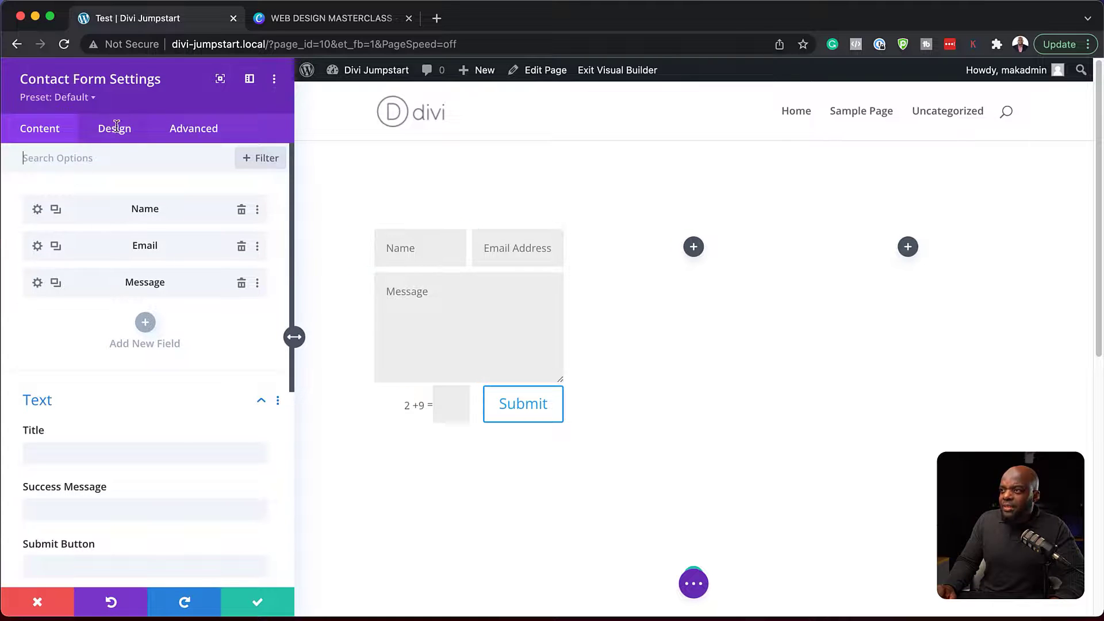
click(87, 453)
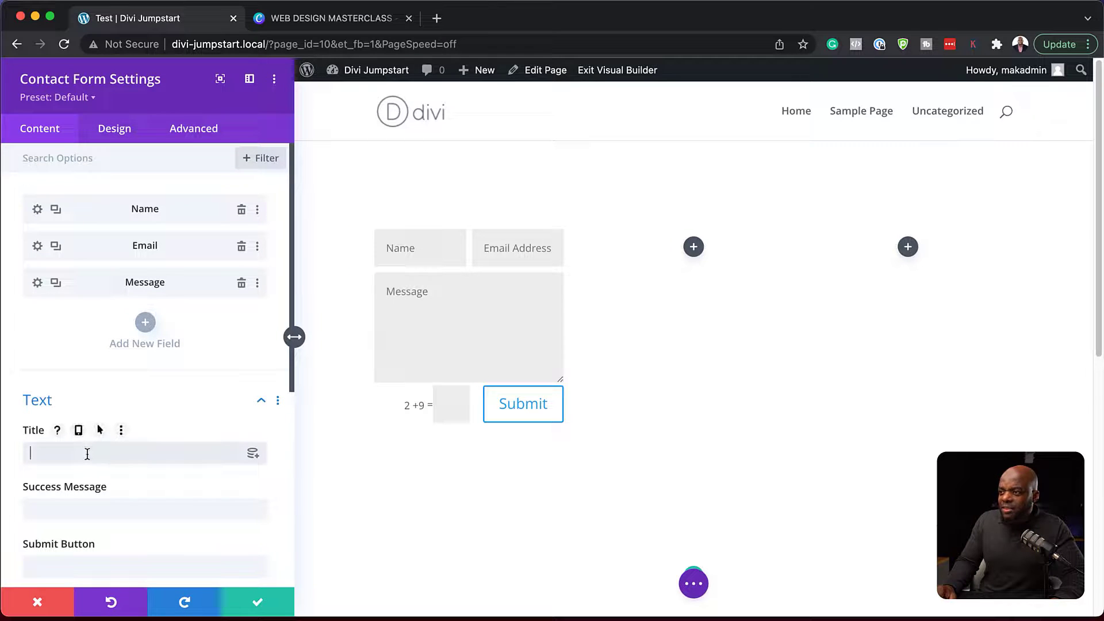
text(Conta)
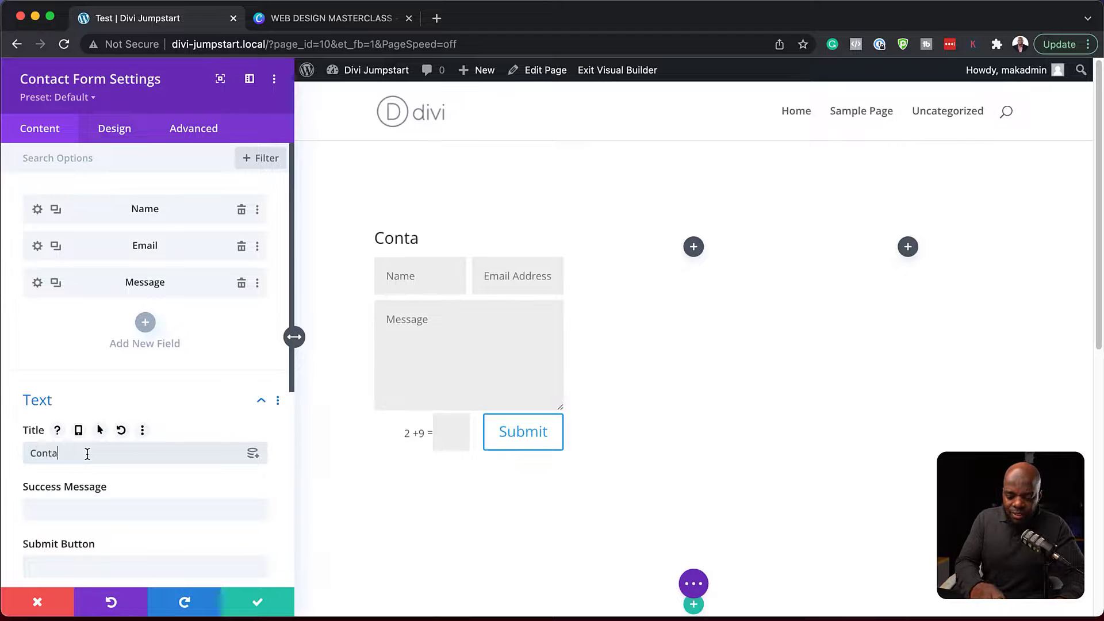
text(ct Us)
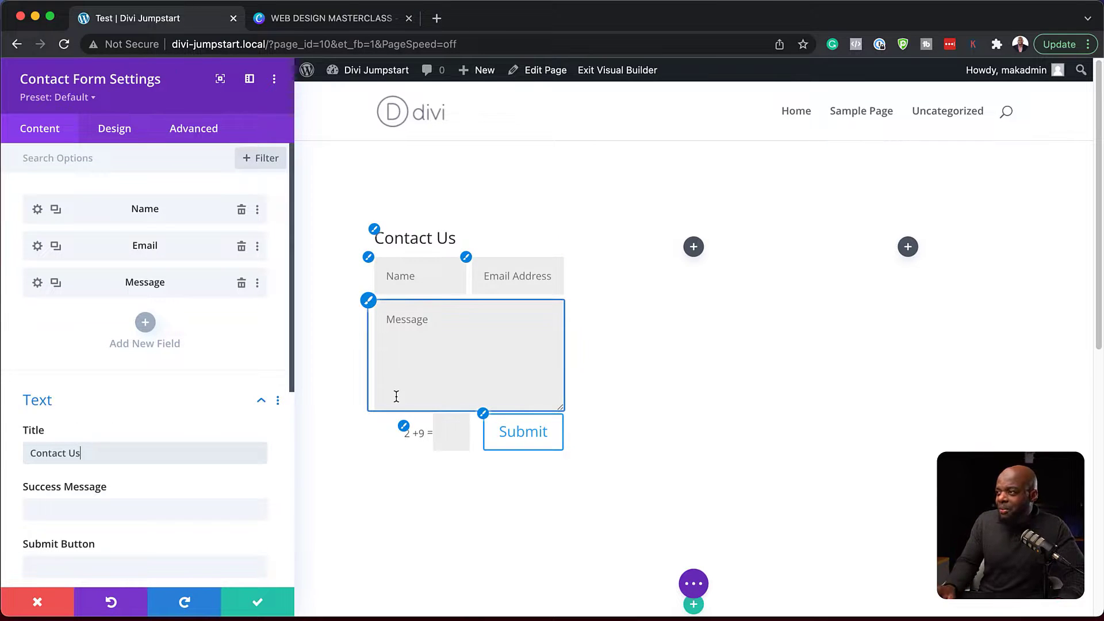
Style the contact form's title with the Poppins font, Semi Bold weight and the saved dark purple text color.
click(375, 229)
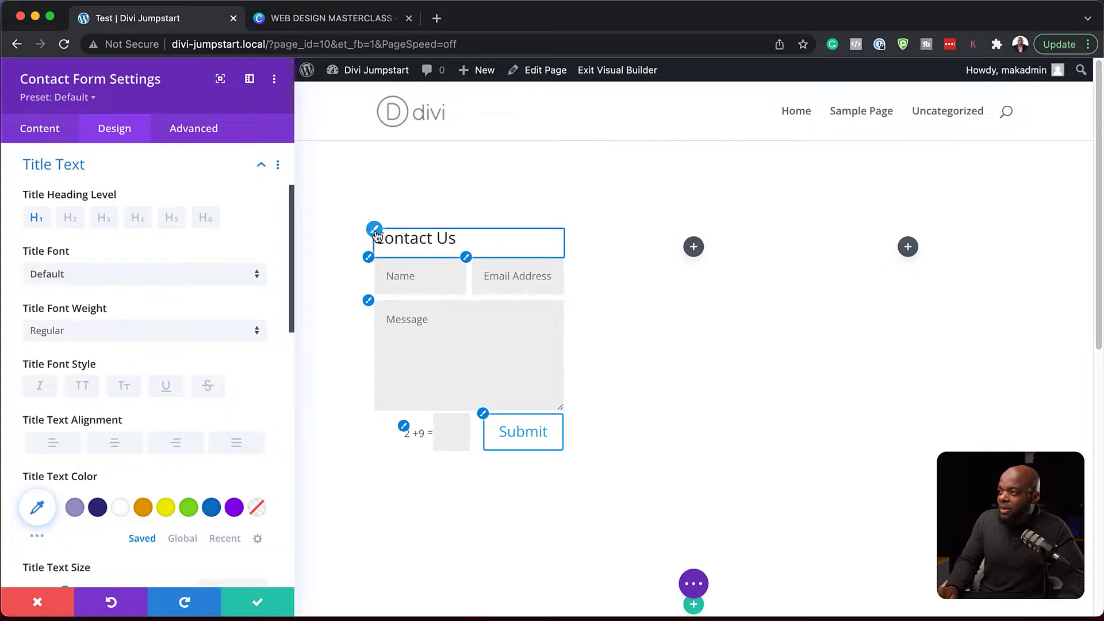
click(73, 277)
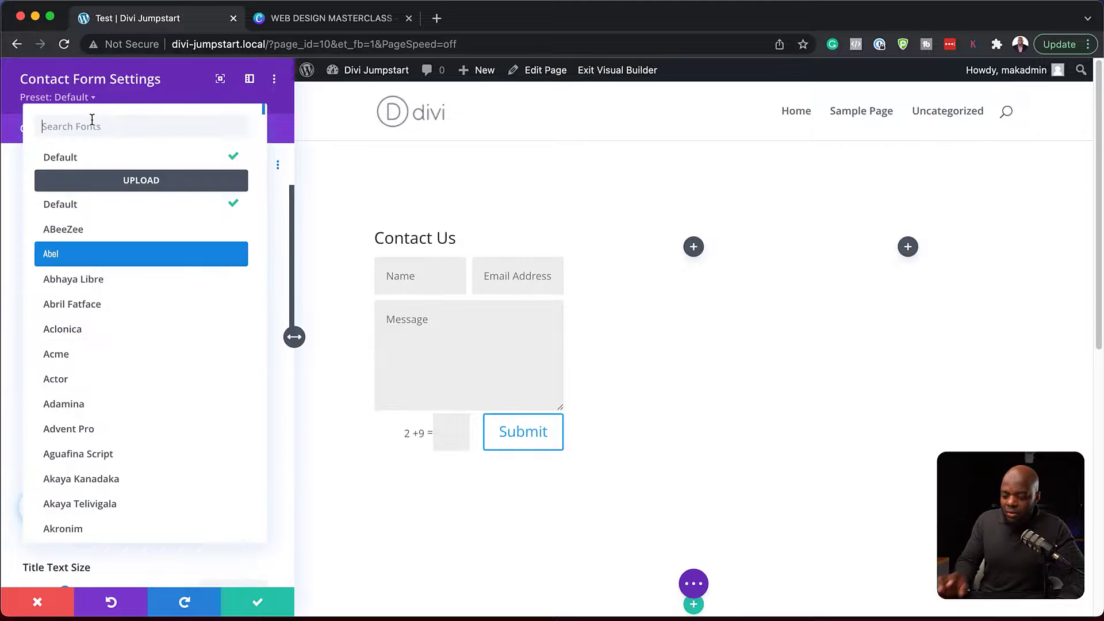
text(pop)
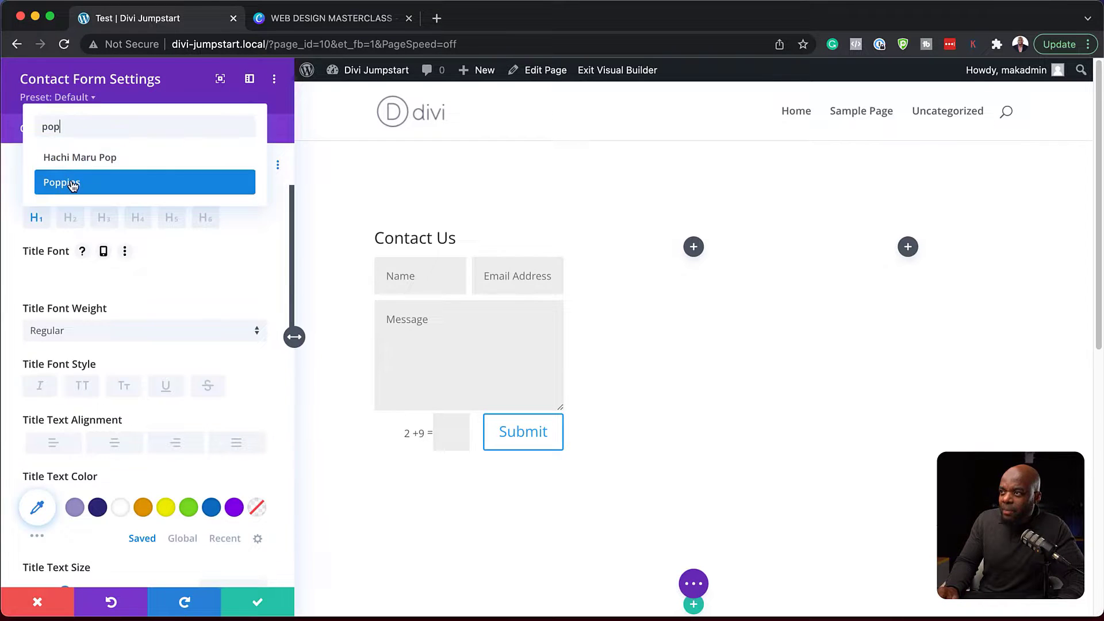
click(70, 183)
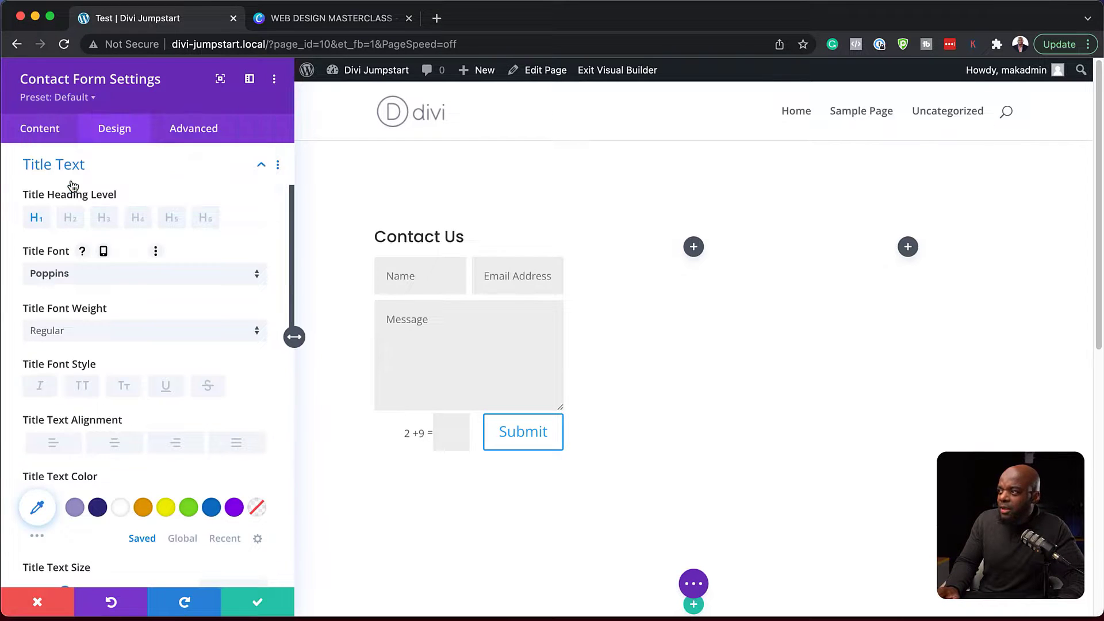
click(114, 340)
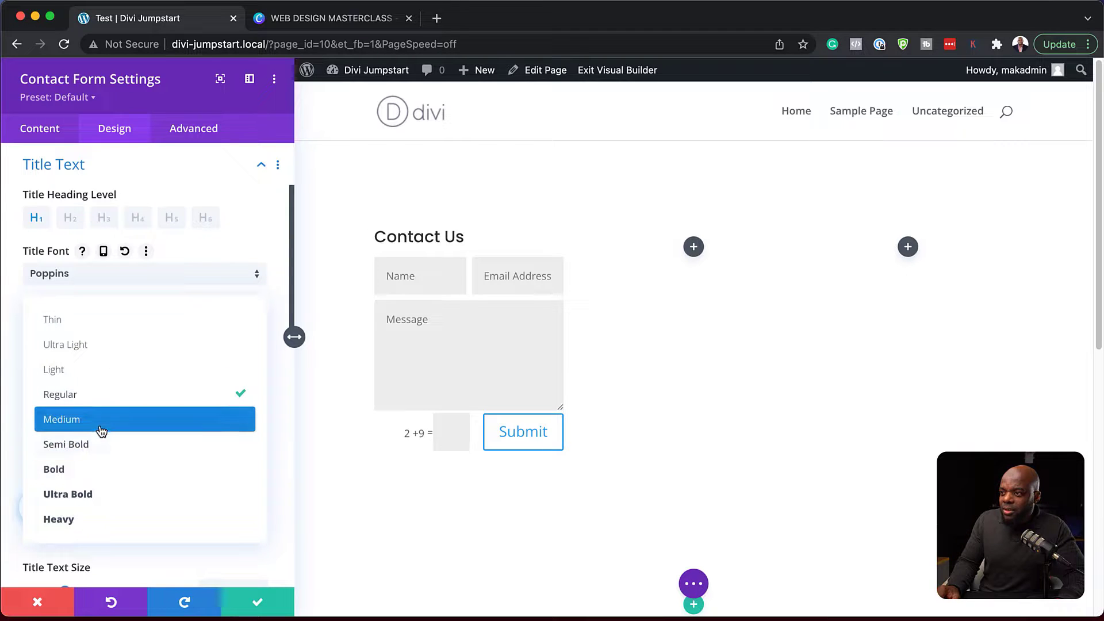
click(100, 448)
scroll(141, 497, down, 1)
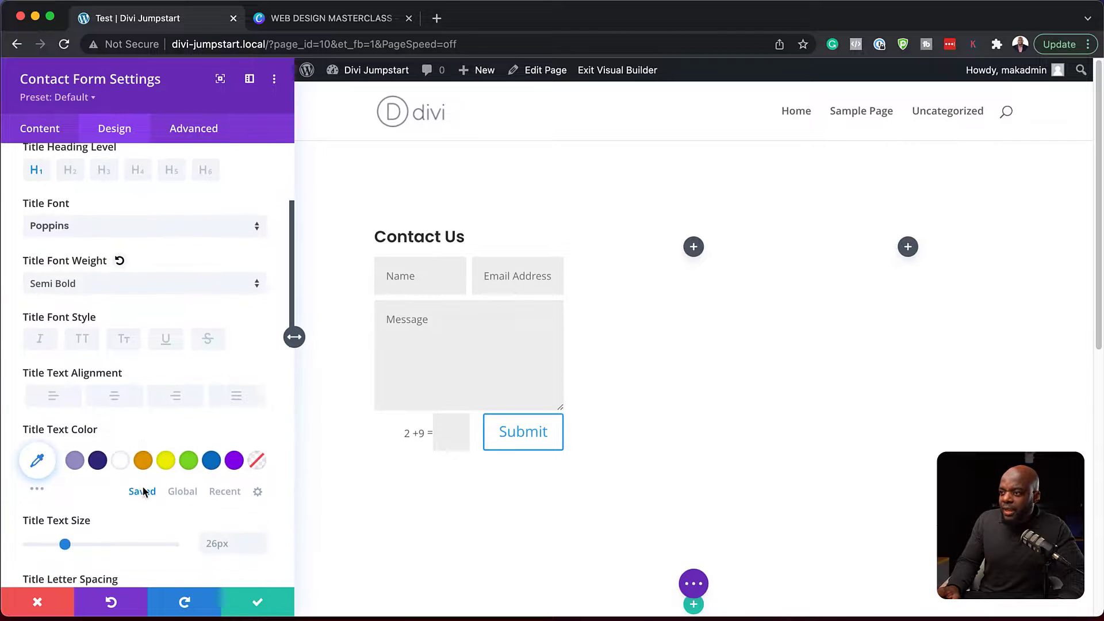
click(97, 462)
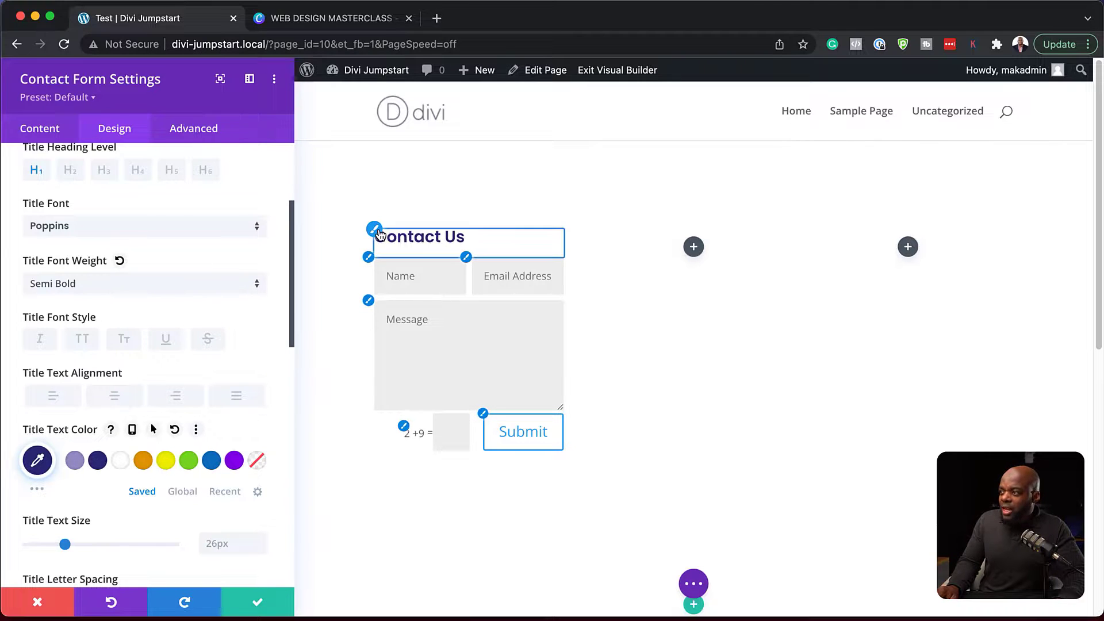
Enable custom styles for the contact form's Submit button, with white (#ffffff) text and a green (#7cda24) background.
click(483, 414)
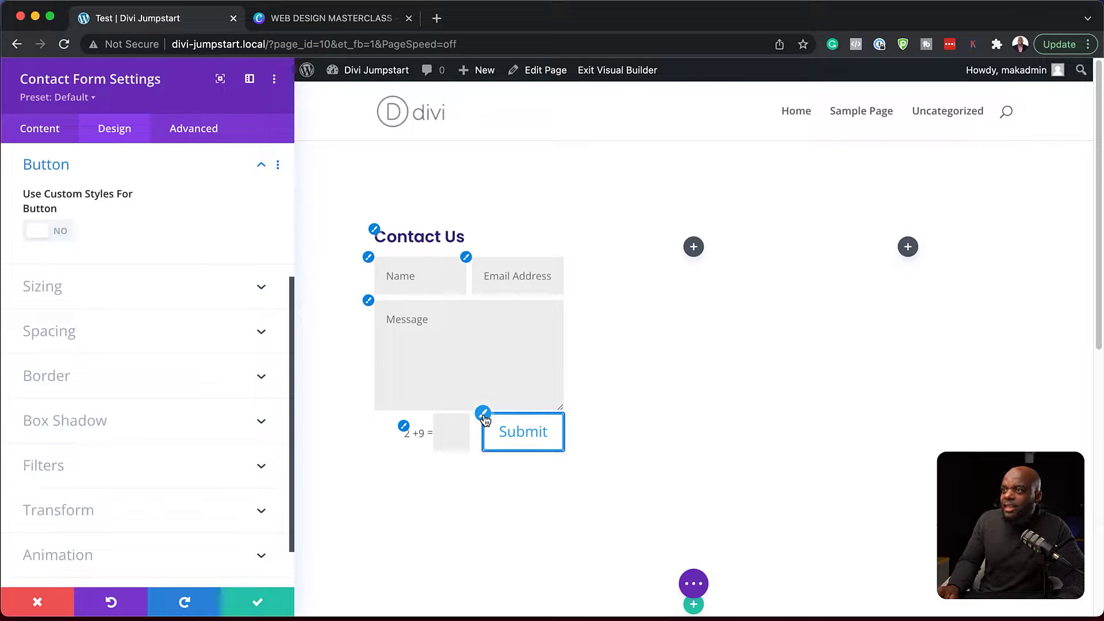
click(65, 236)
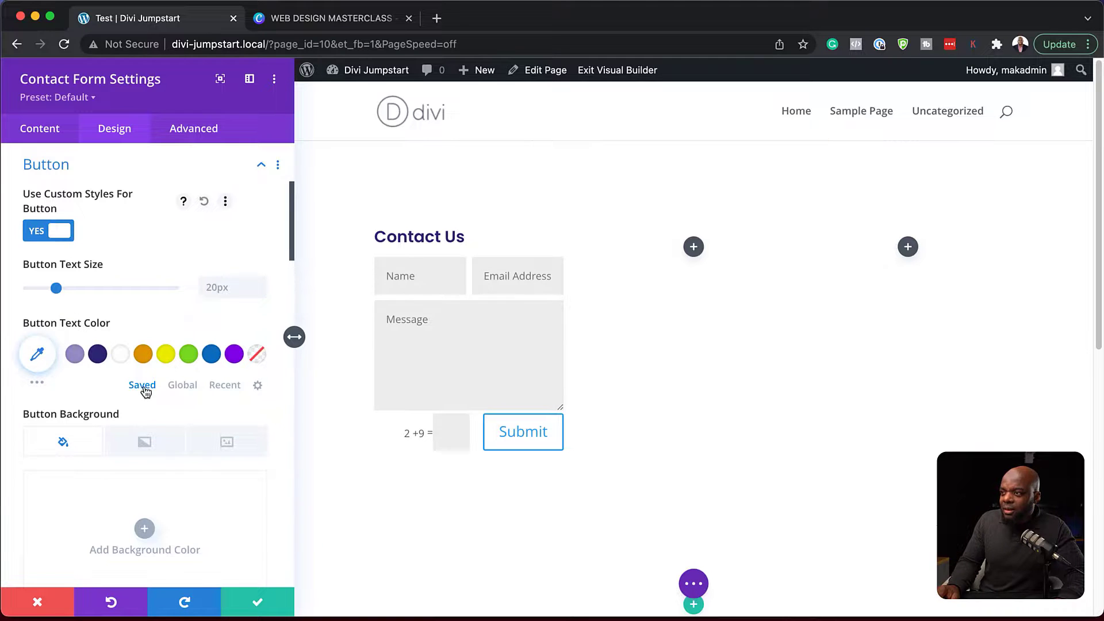
scroll(84, 402, down, 2)
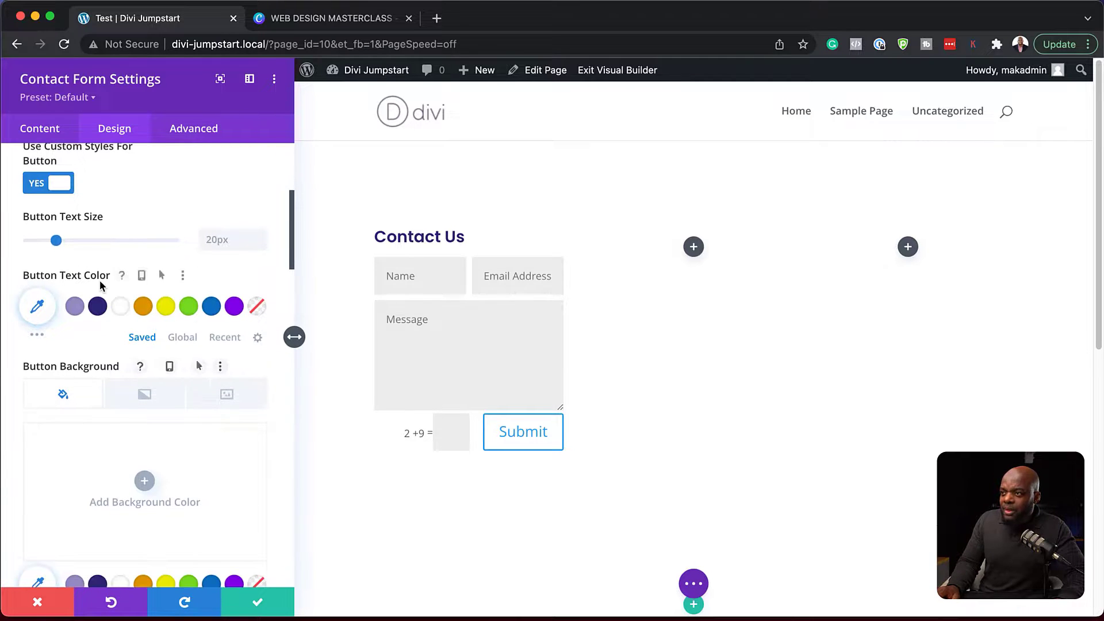
click(121, 306)
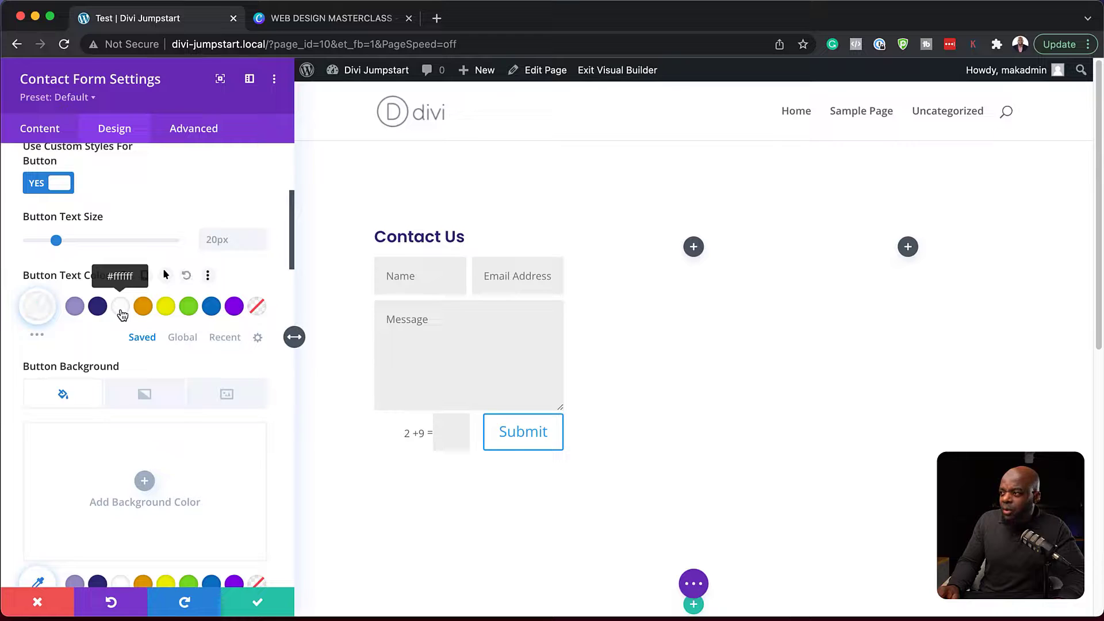
scroll(110, 406, down, 2)
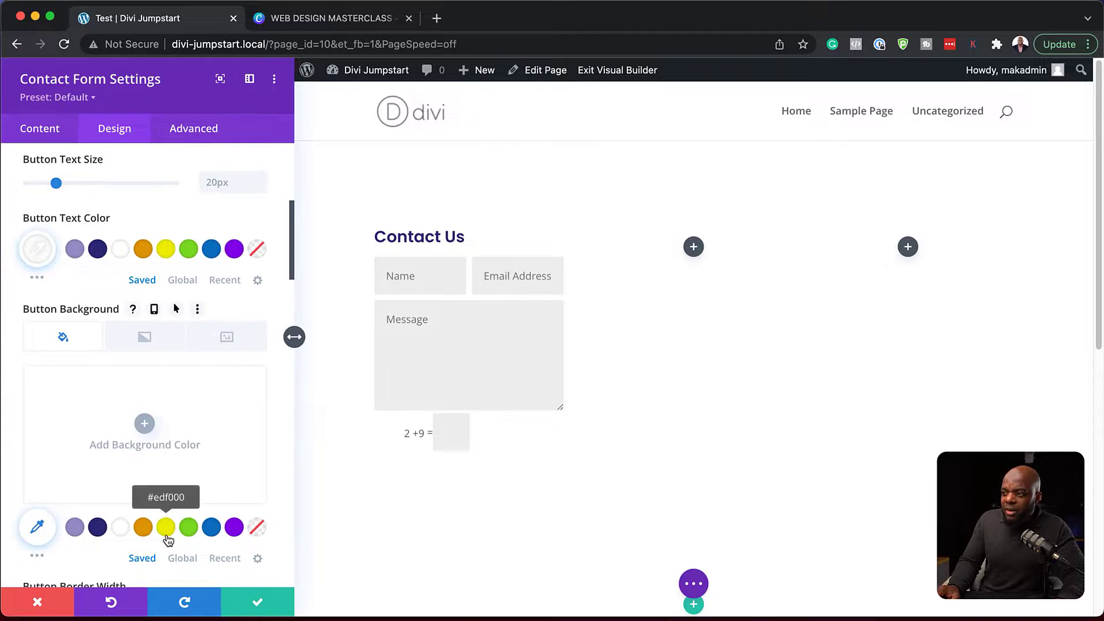
click(189, 528)
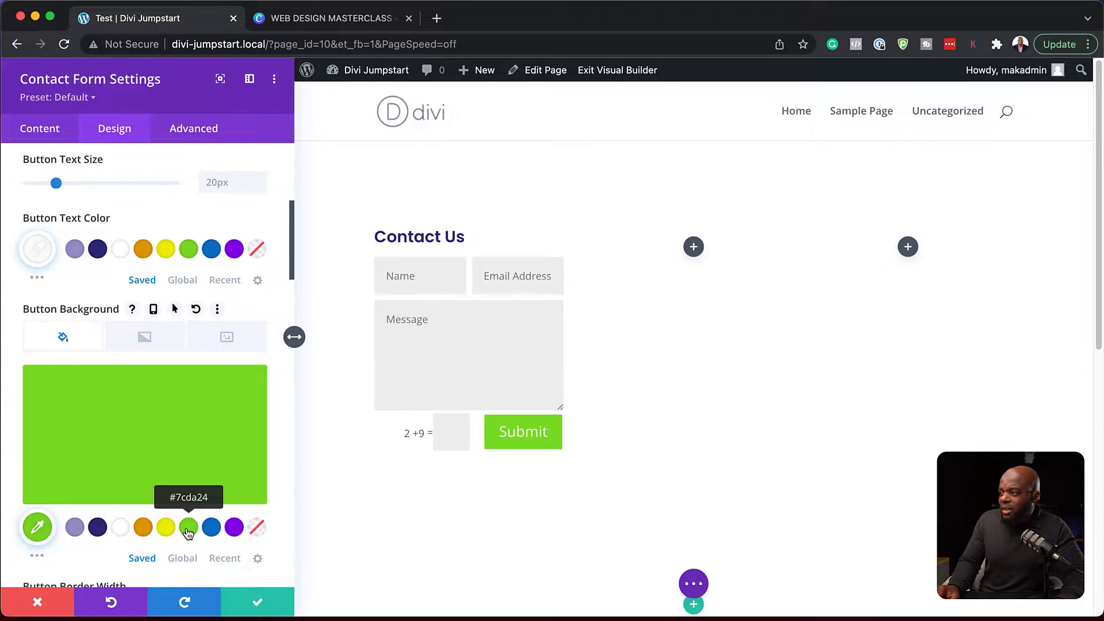
Set the Submit button's font to Poppins and save the contact form's settings.
scroll(146, 480, down, 2)
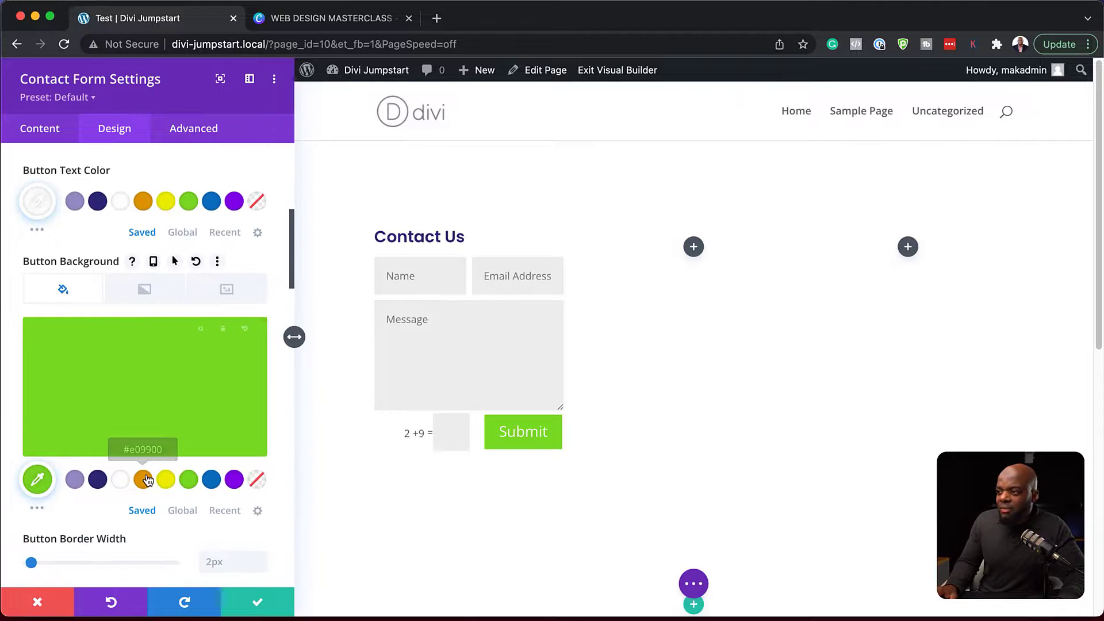
scroll(147, 478, down, 7)
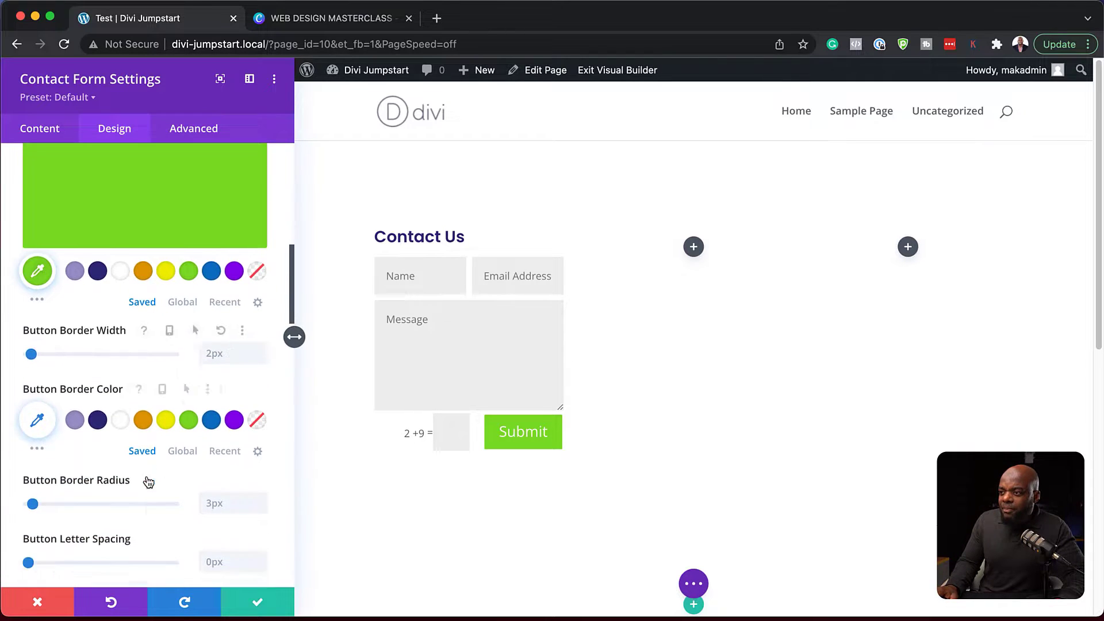
scroll(147, 481, down, 5)
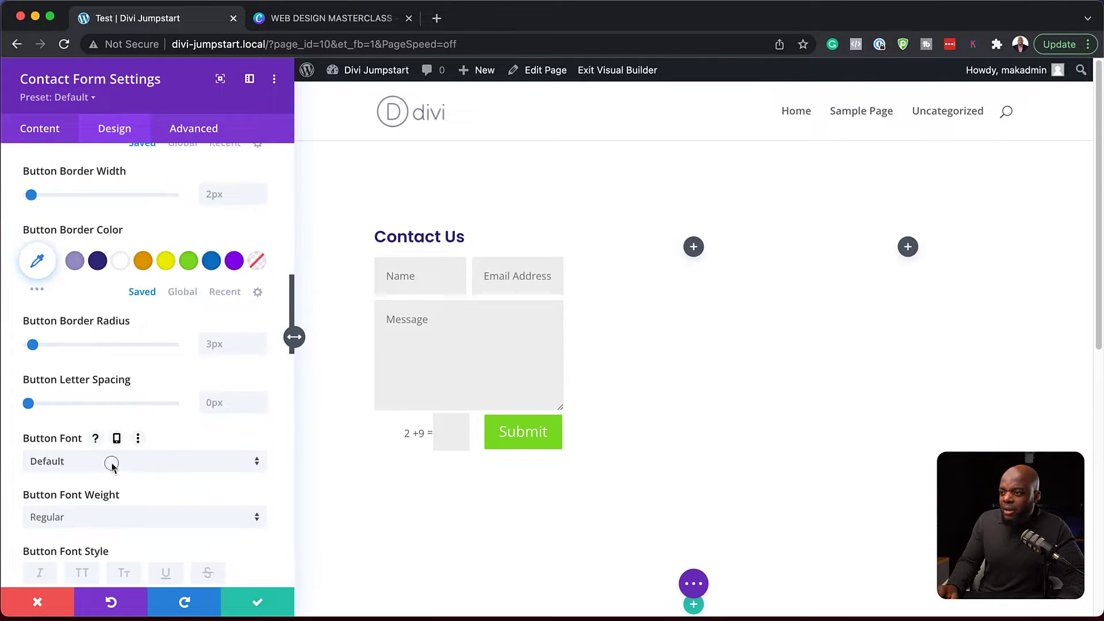
click(113, 469)
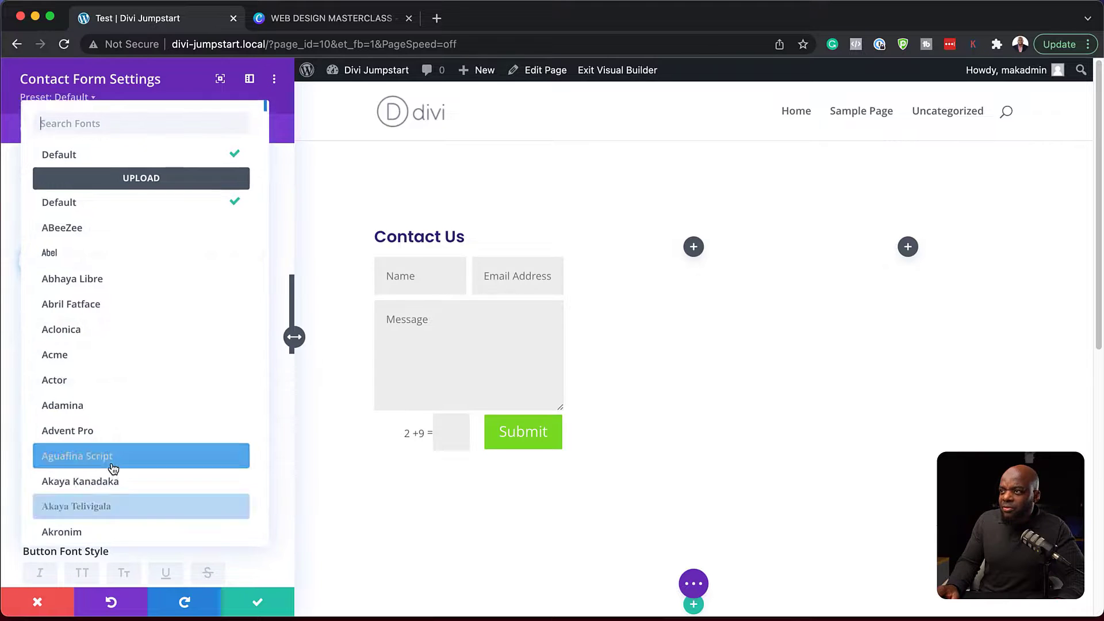
text(popp)
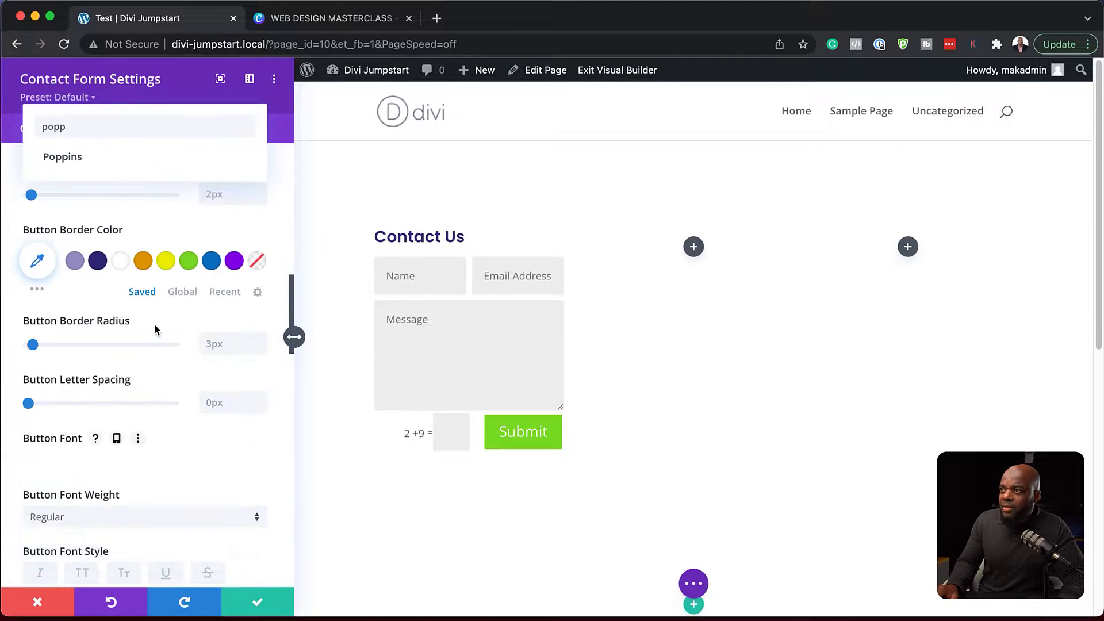
click(149, 161)
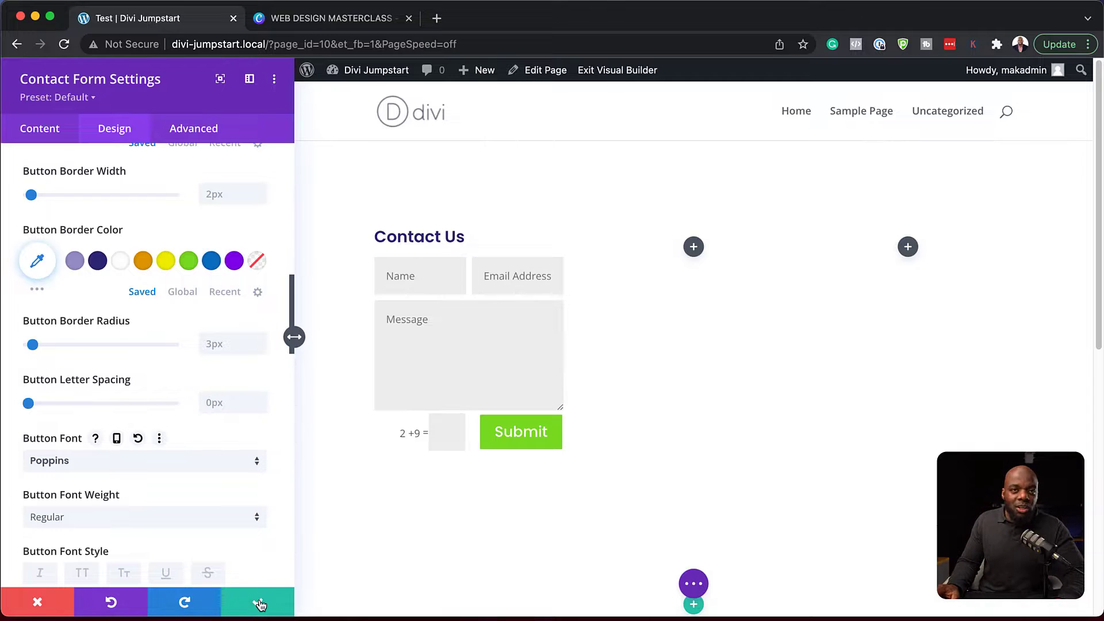
click(259, 602)
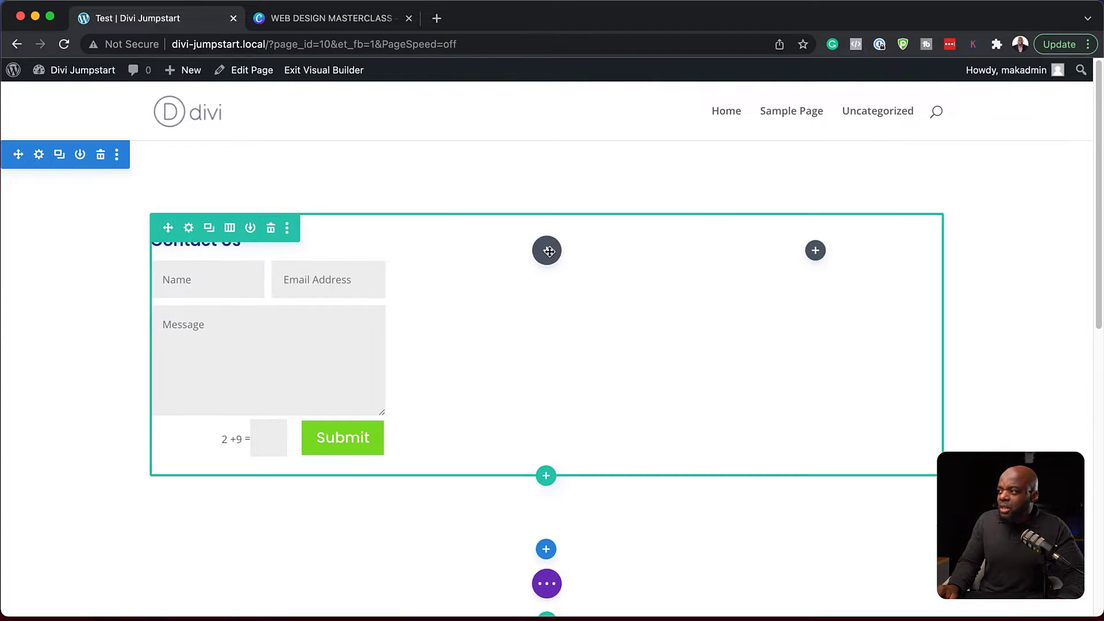
Find the Text module and insert it into the row's second column.
click(547, 250)
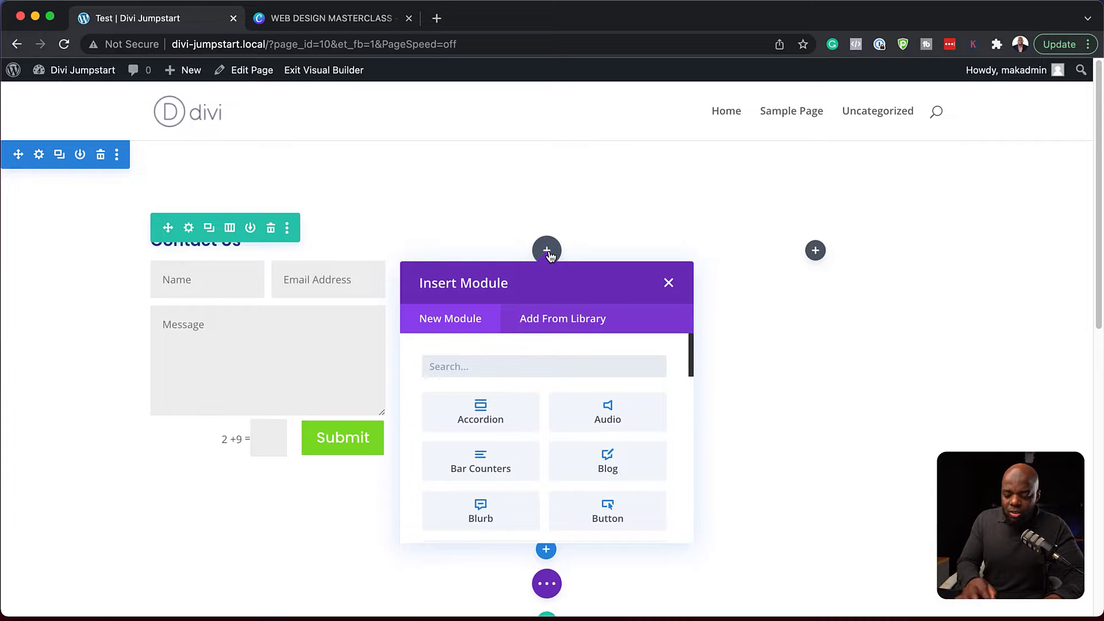
text(text)
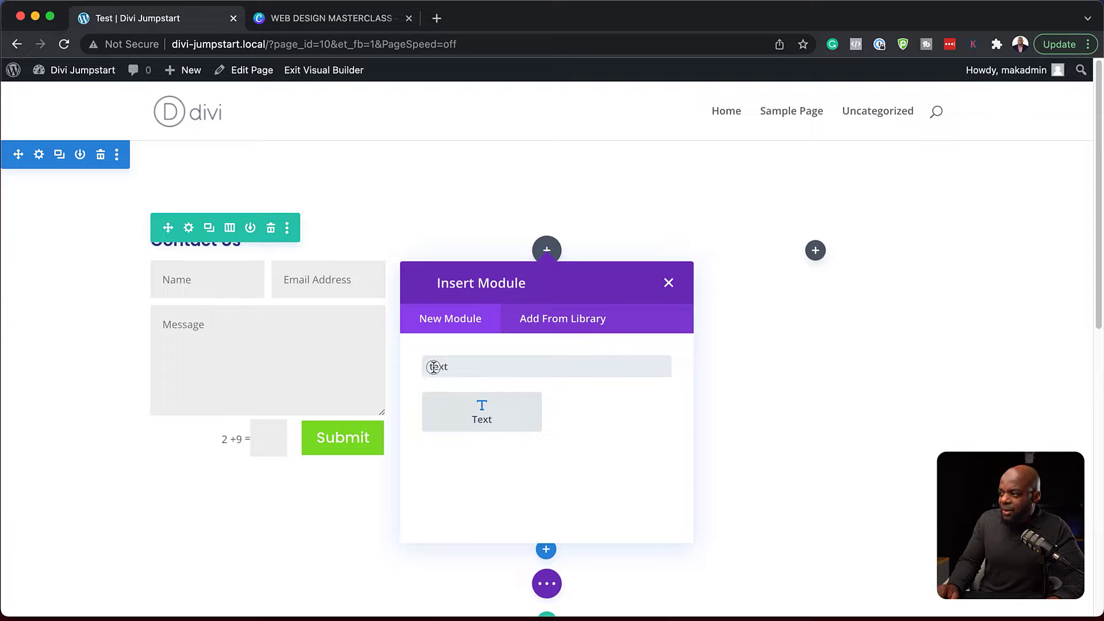
key(BackSpace)
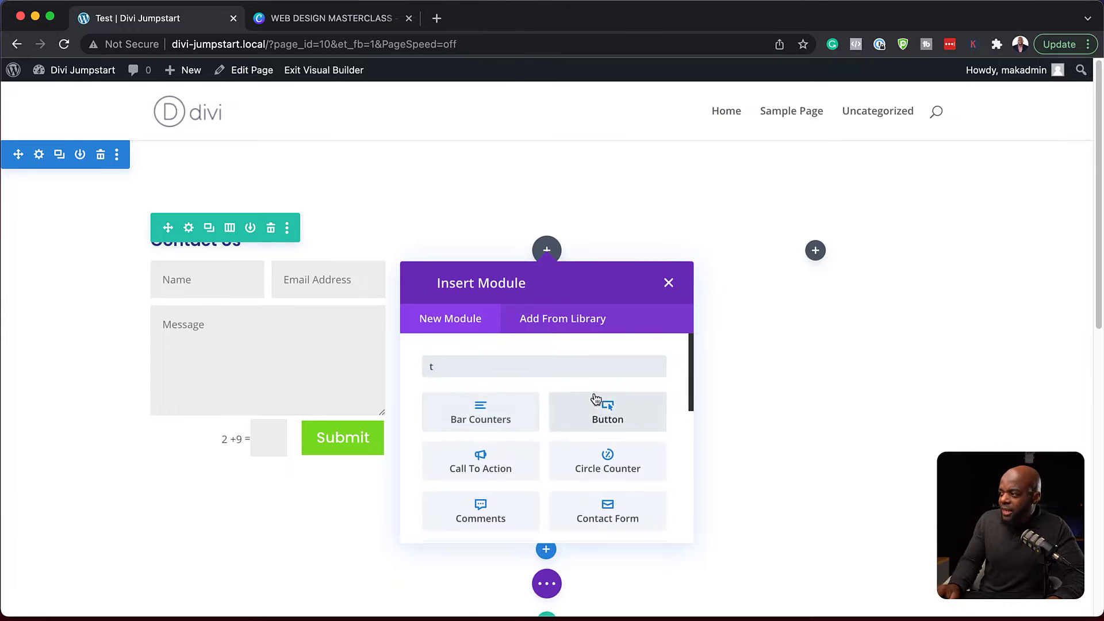
scroll(673, 399, down, 1)
scroll(673, 400, down, 10)
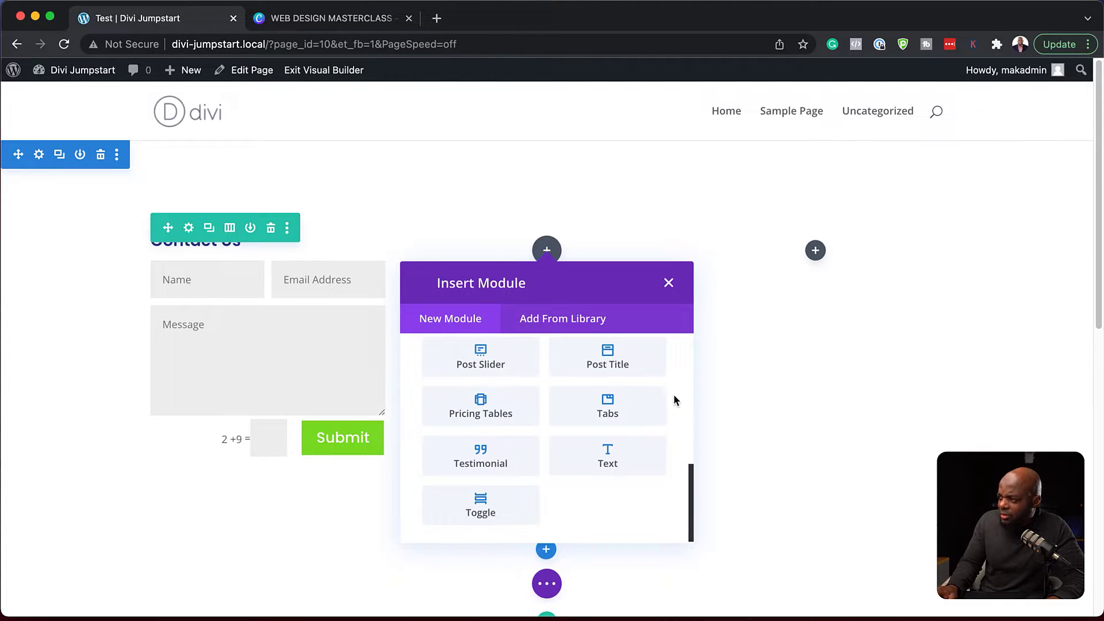
scroll(674, 395, up, 10)
double_click(472, 363)
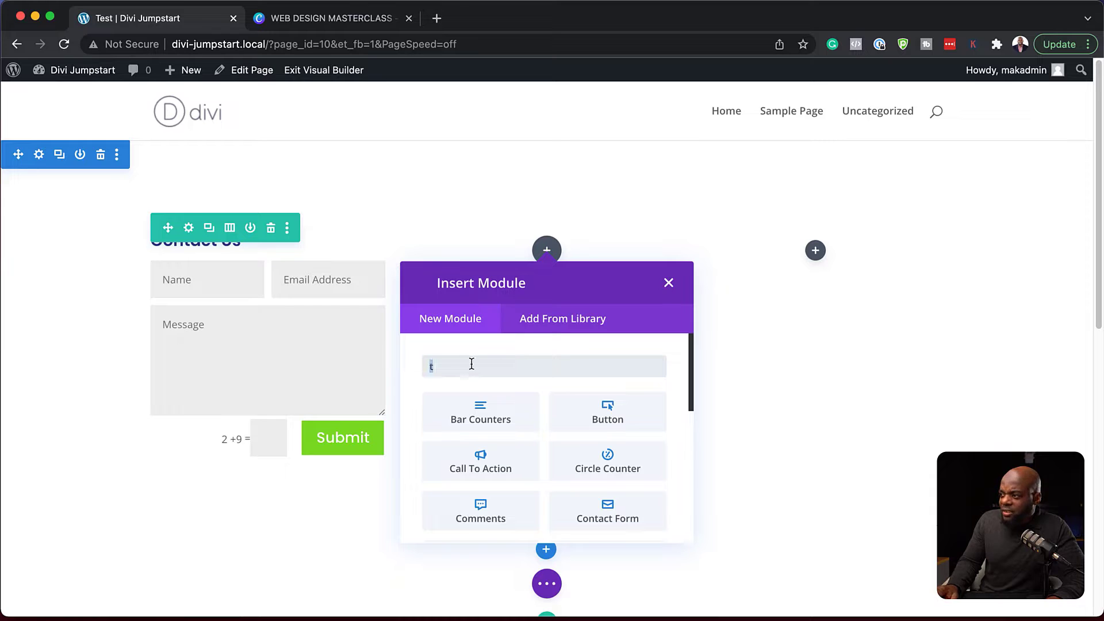
text(tex)
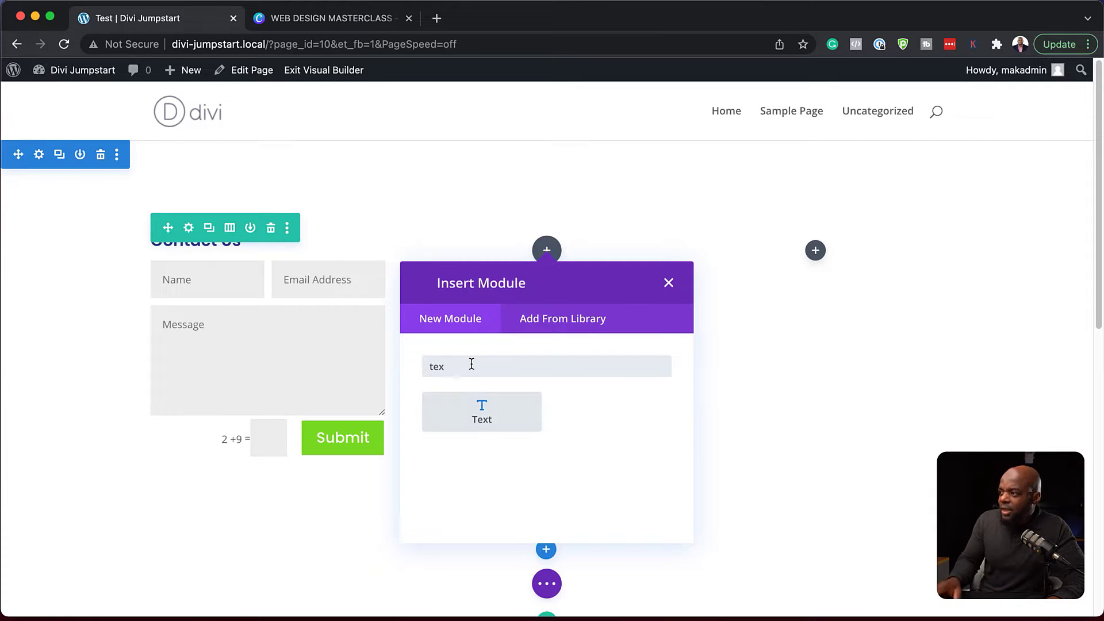
click(483, 411)
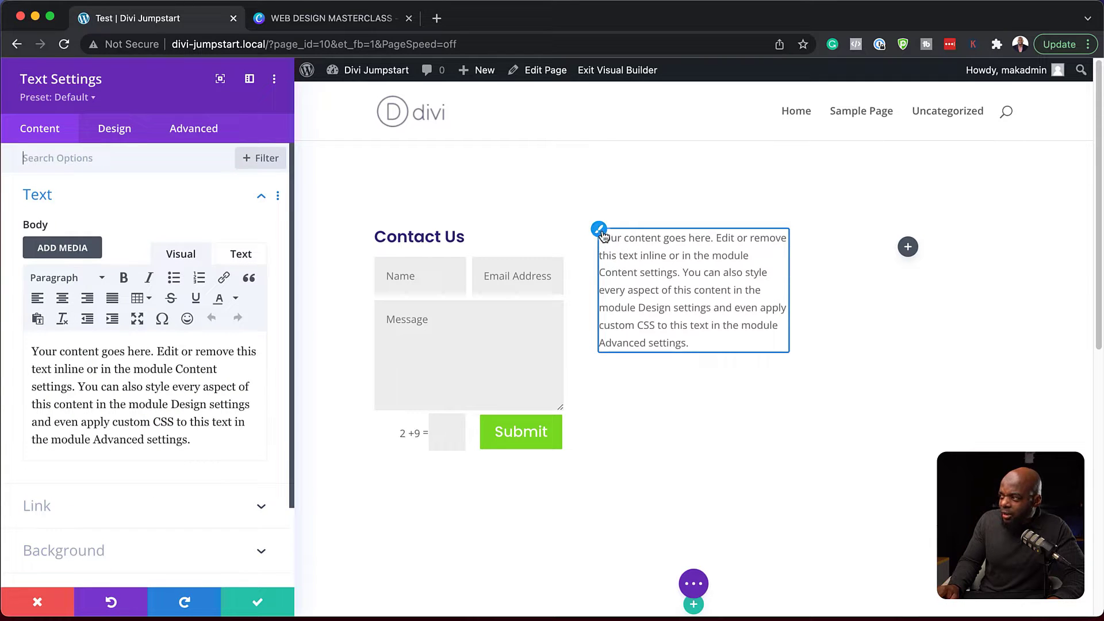
Set the text module's body font to Poppins and save its settings.
click(602, 236)
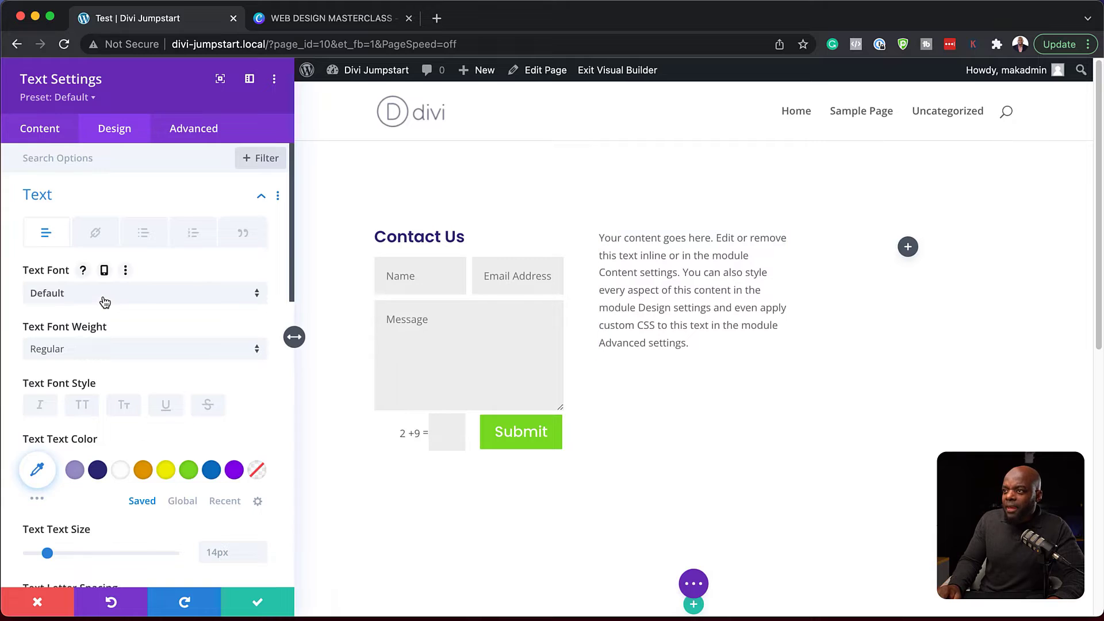
click(103, 299)
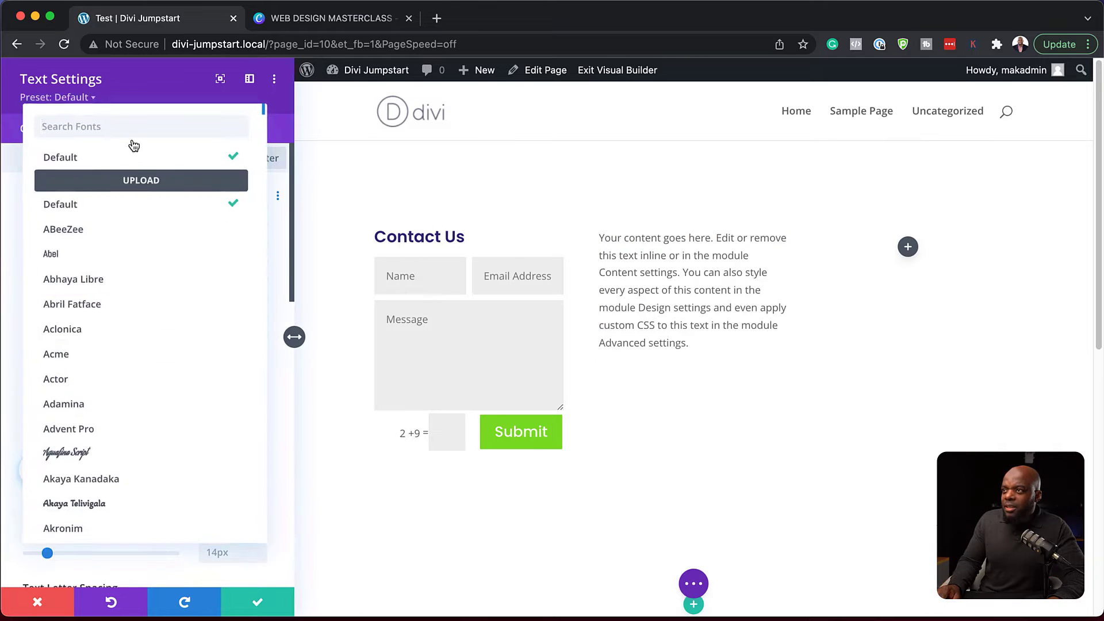
text(popp)
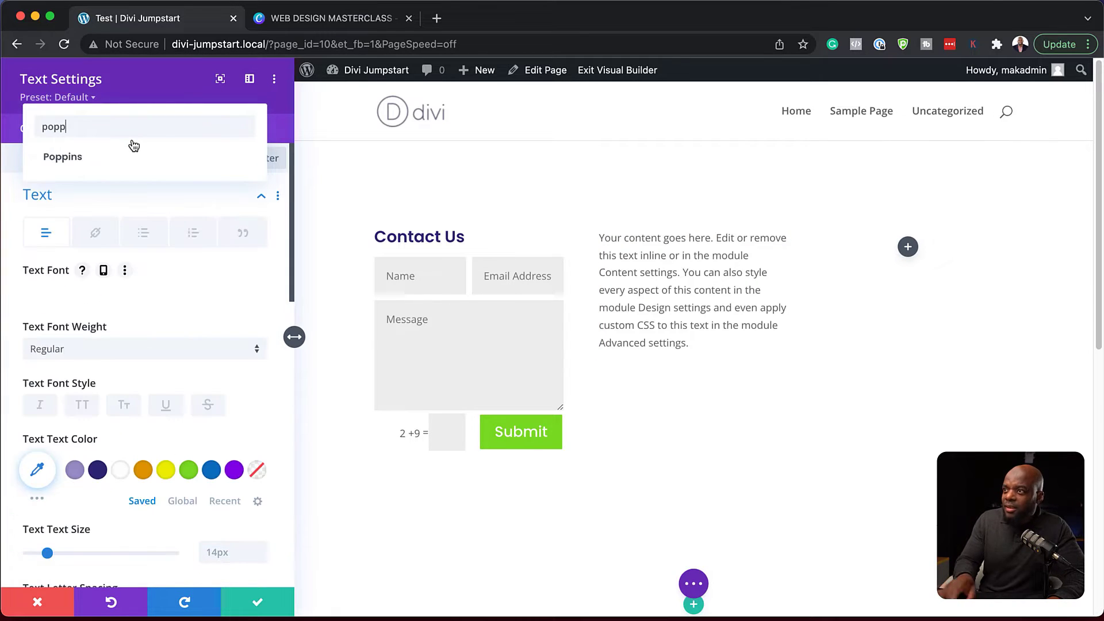
click(183, 168)
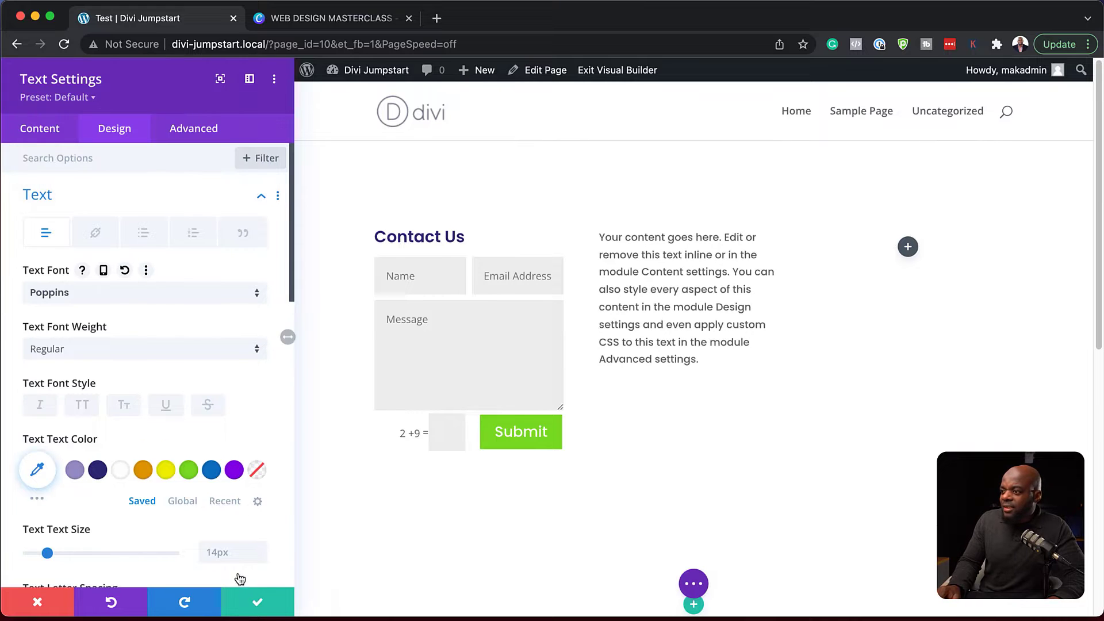
click(252, 606)
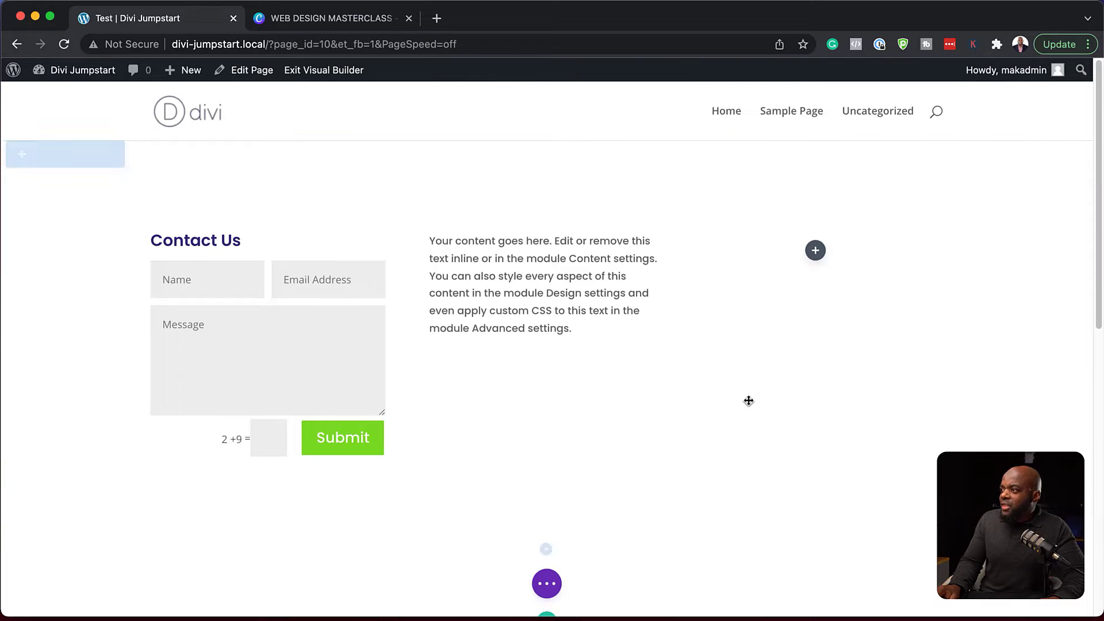